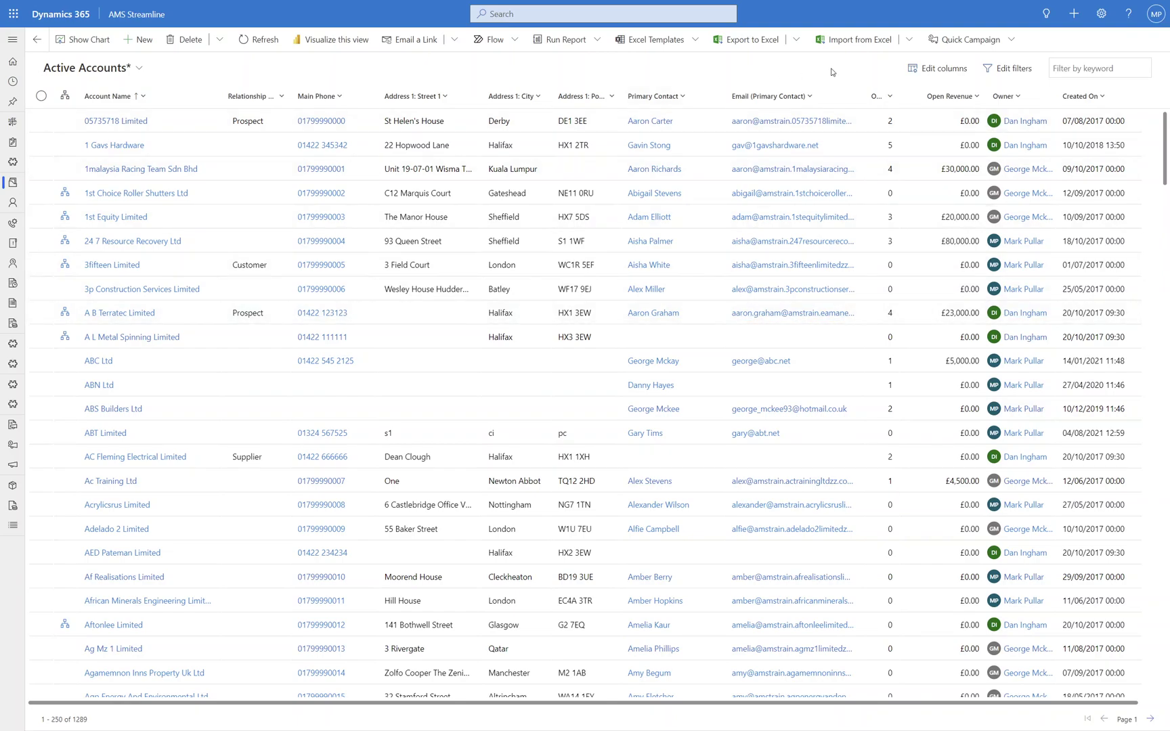
- Add an Address 1: City Equals Leeds condition and apply it, leaving 76 accounts
left_click(1007, 69)
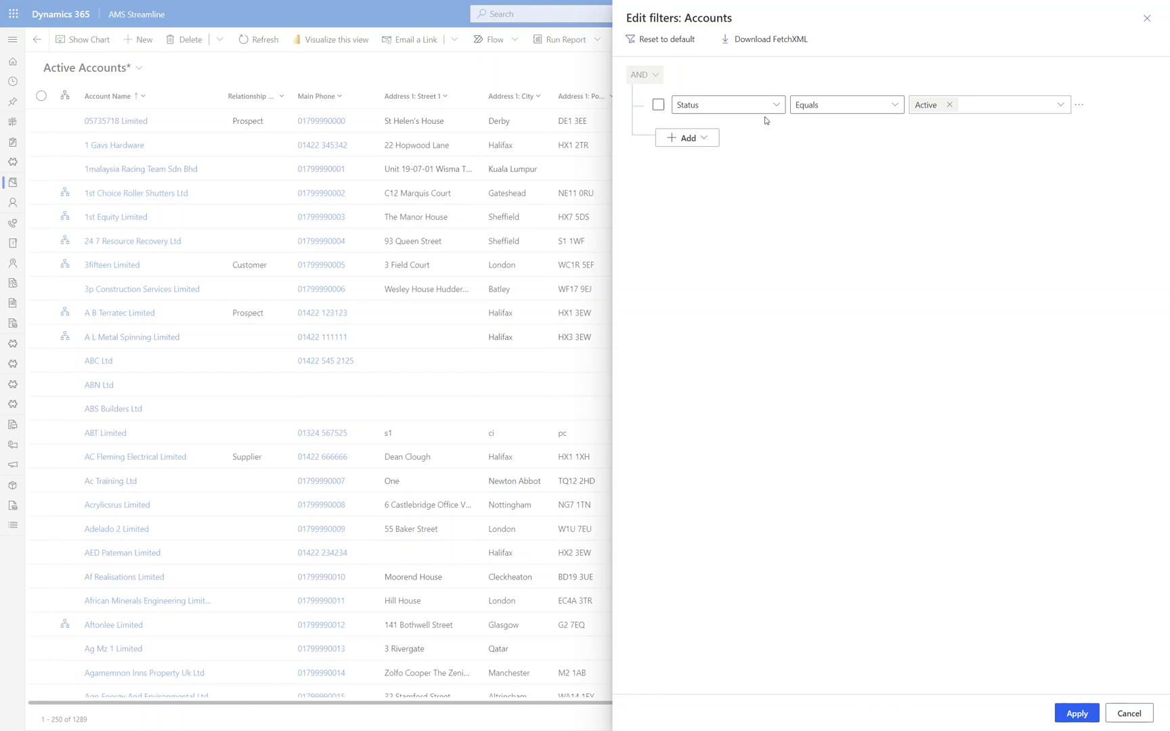
left_click(706, 140)
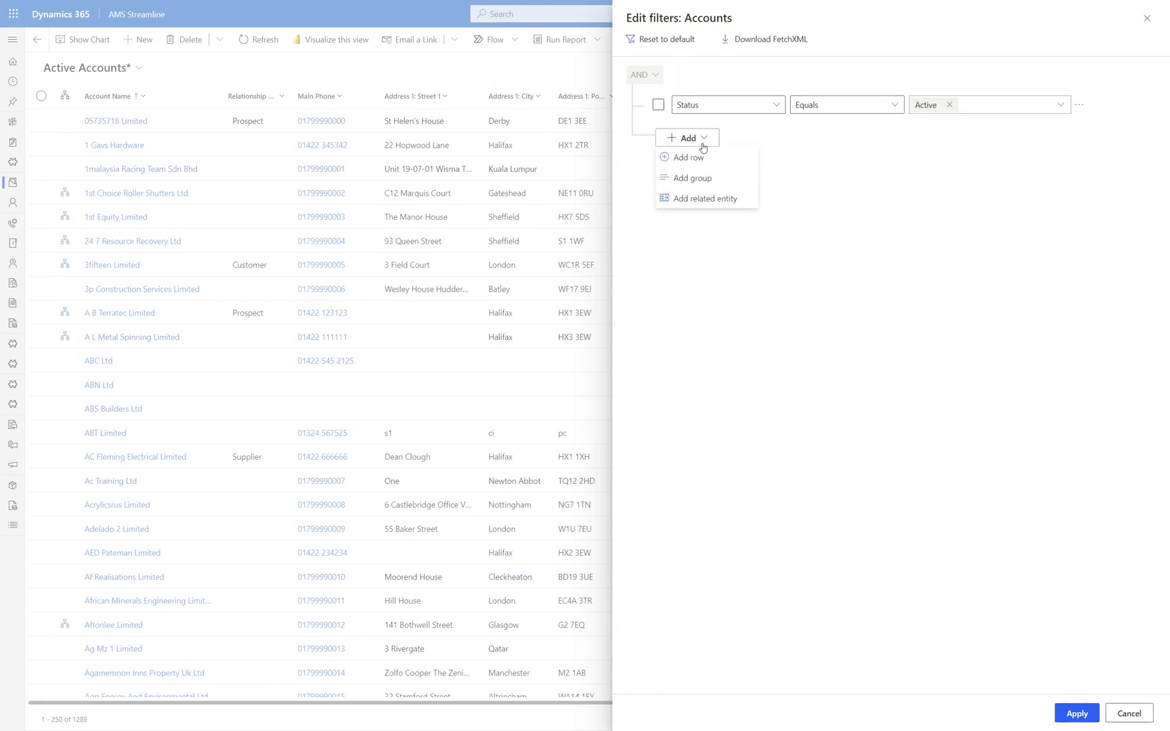
left_click(691, 158)
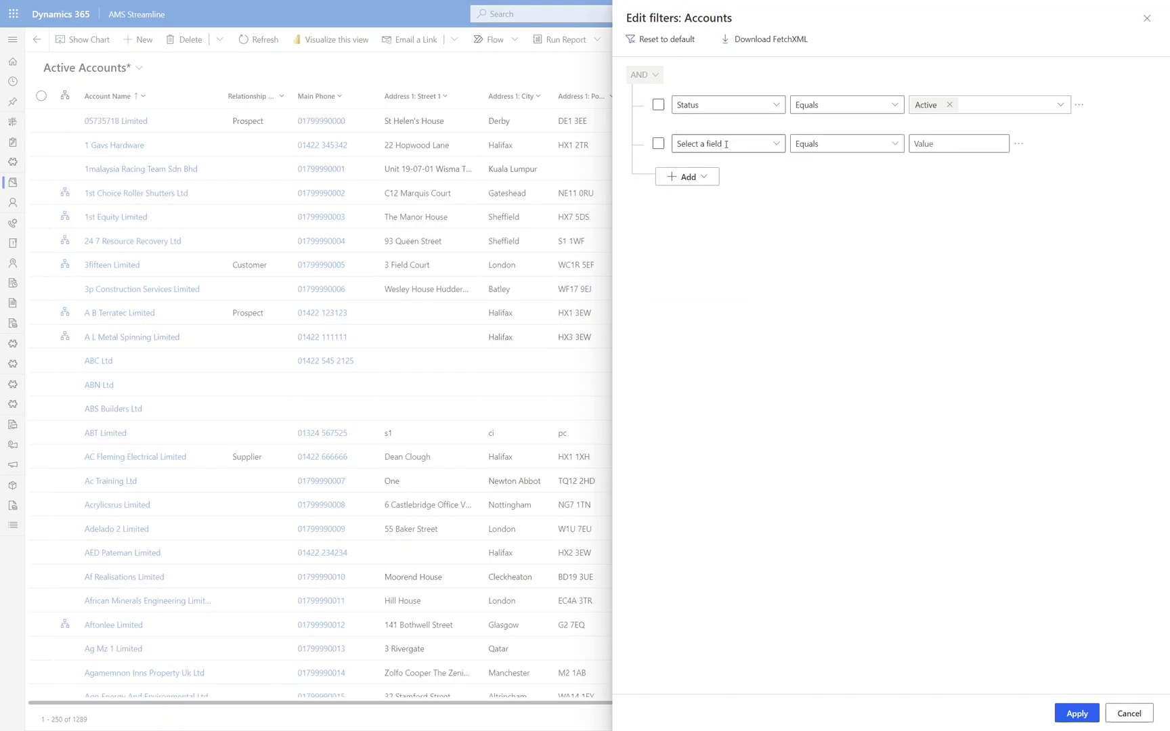
left_click(778, 144)
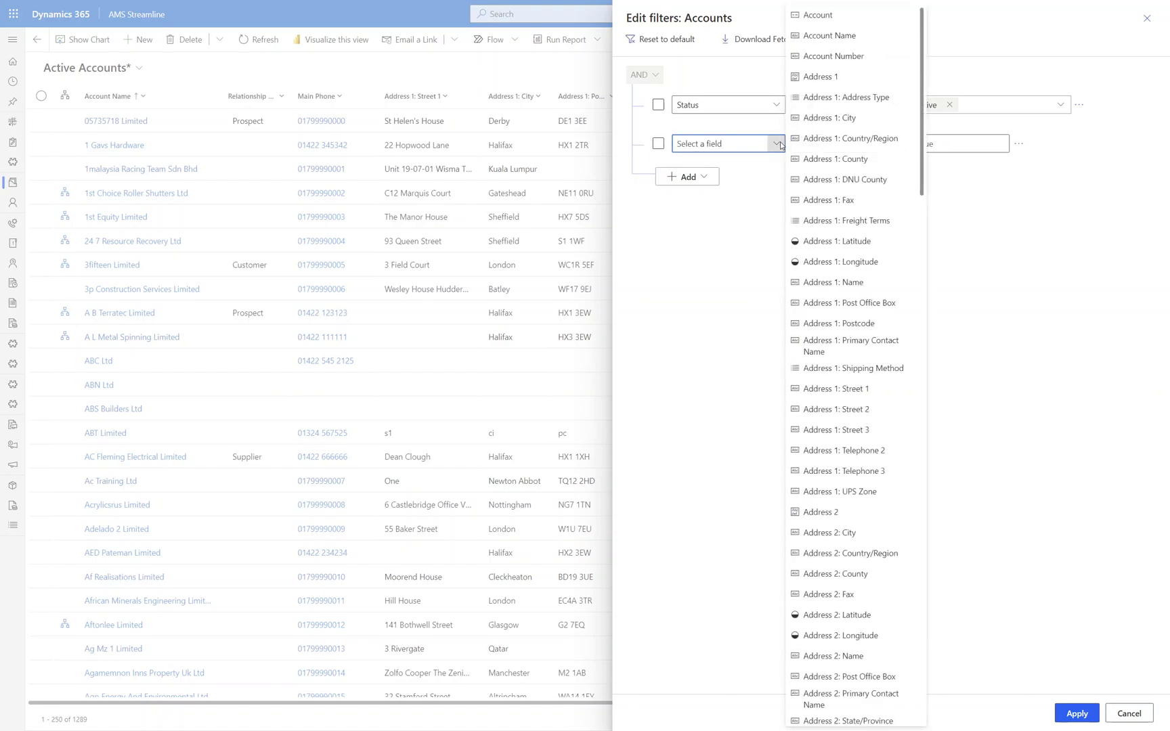
left_click(828, 118)
left_click(928, 144)
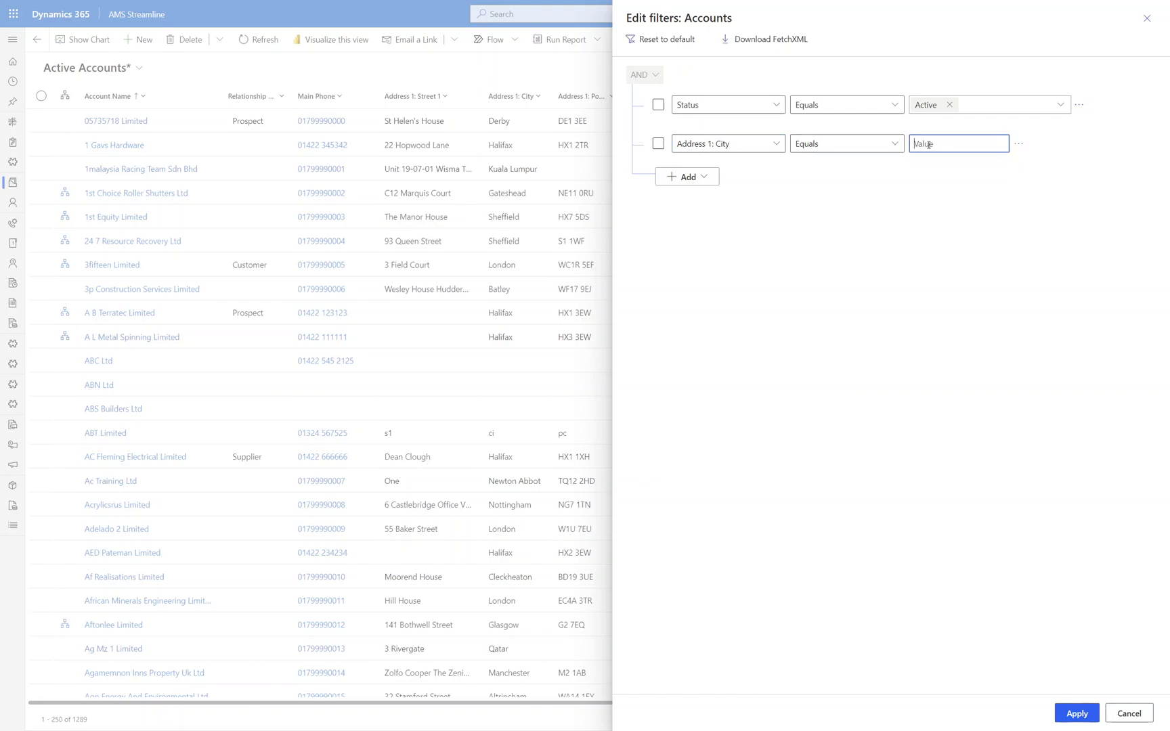
type("Leeds")
left_click(895, 144)
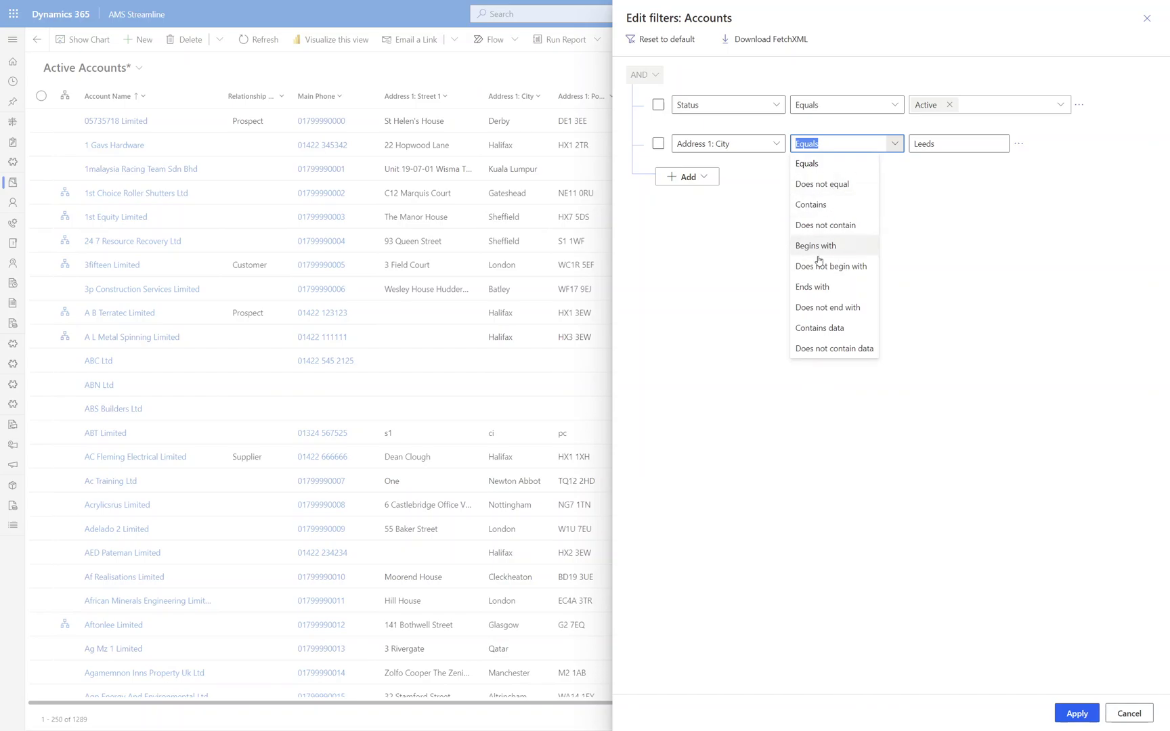
left_click(950, 316)
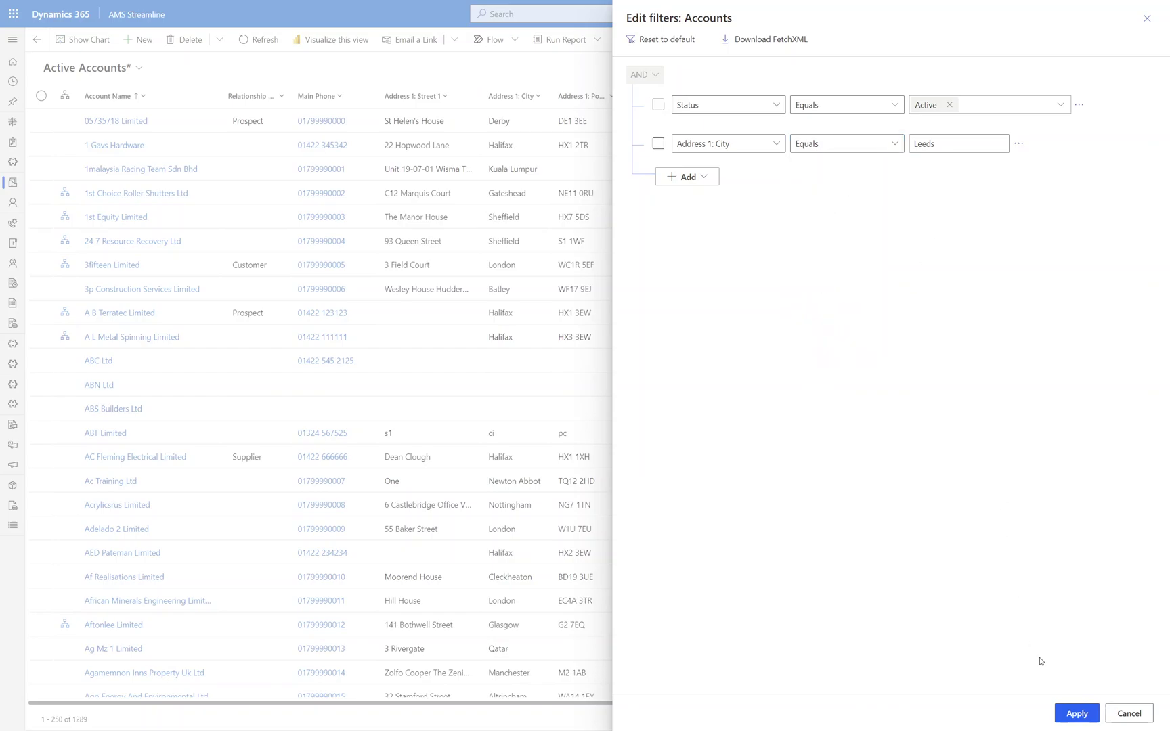
left_click(1067, 717)
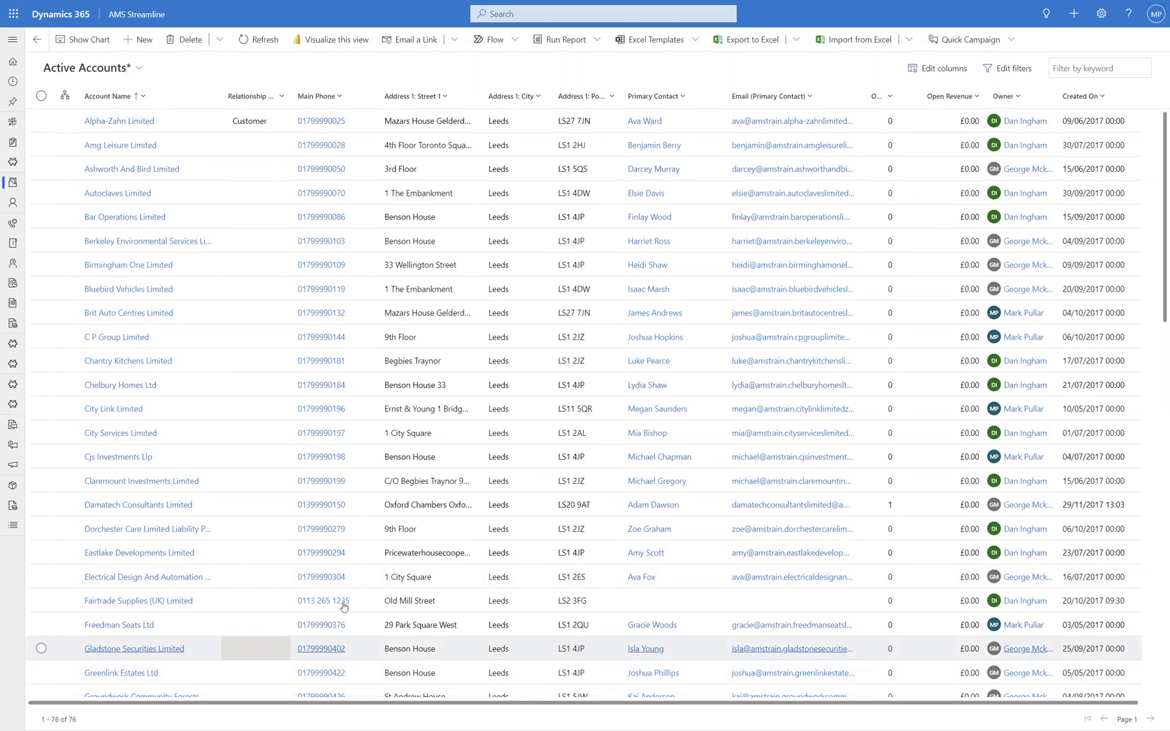
- Add a second Address 1: City Equals Halifax condition and apply it, which returns 0 records
left_click(1006, 69)
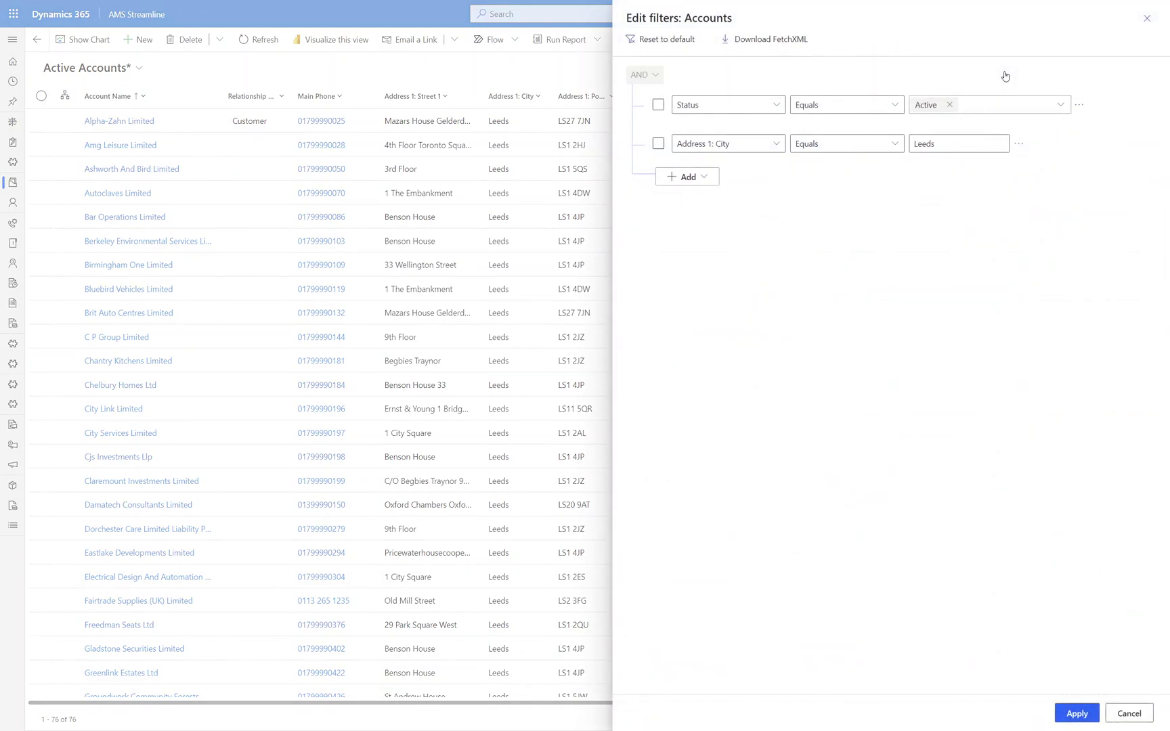
left_click(706, 177)
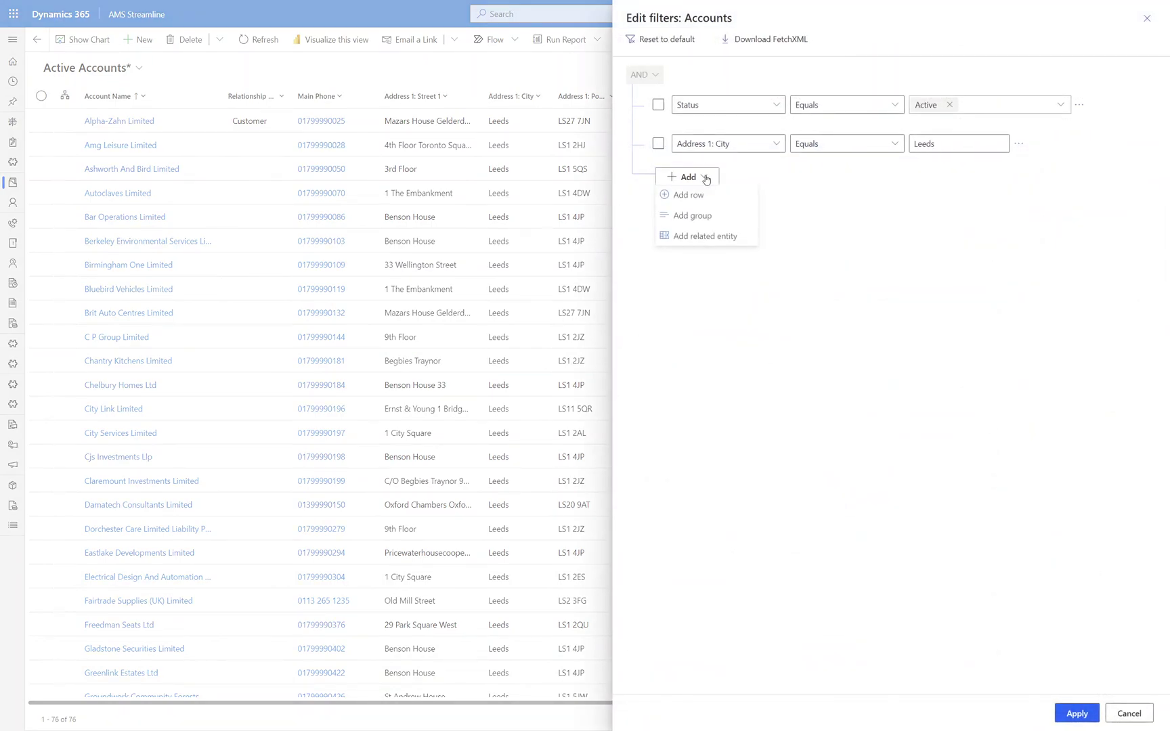
left_click(690, 194)
left_click(777, 184)
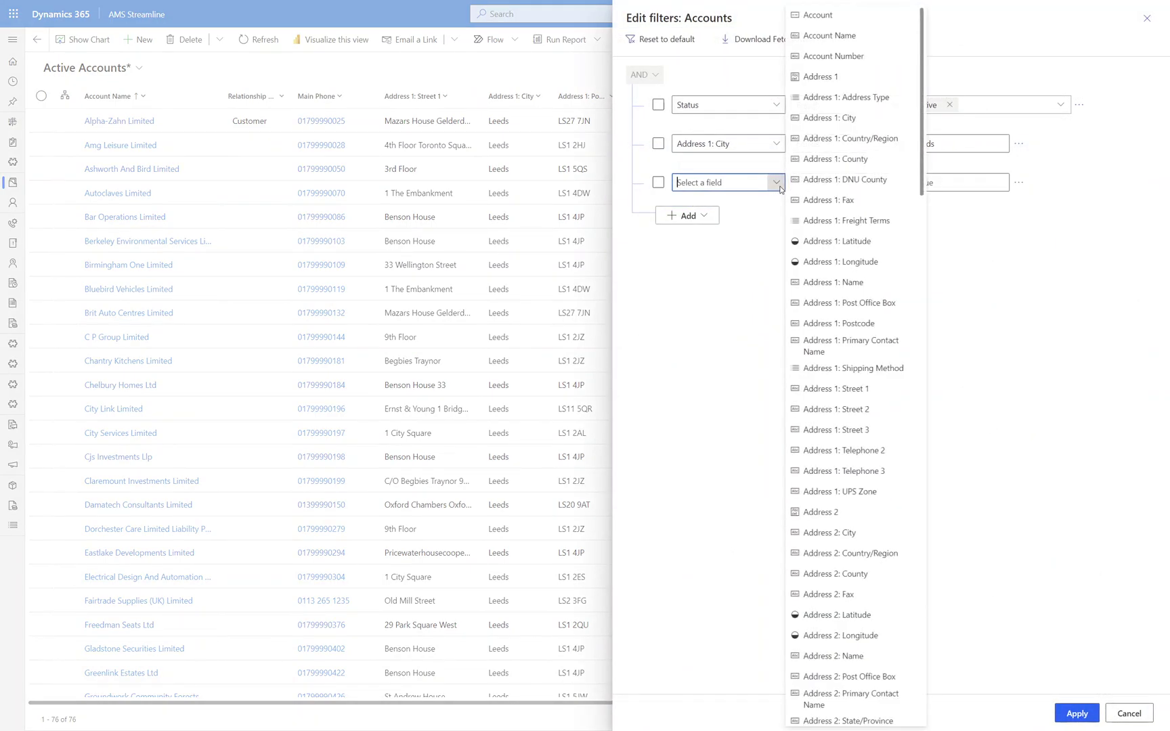
left_click(850, 118)
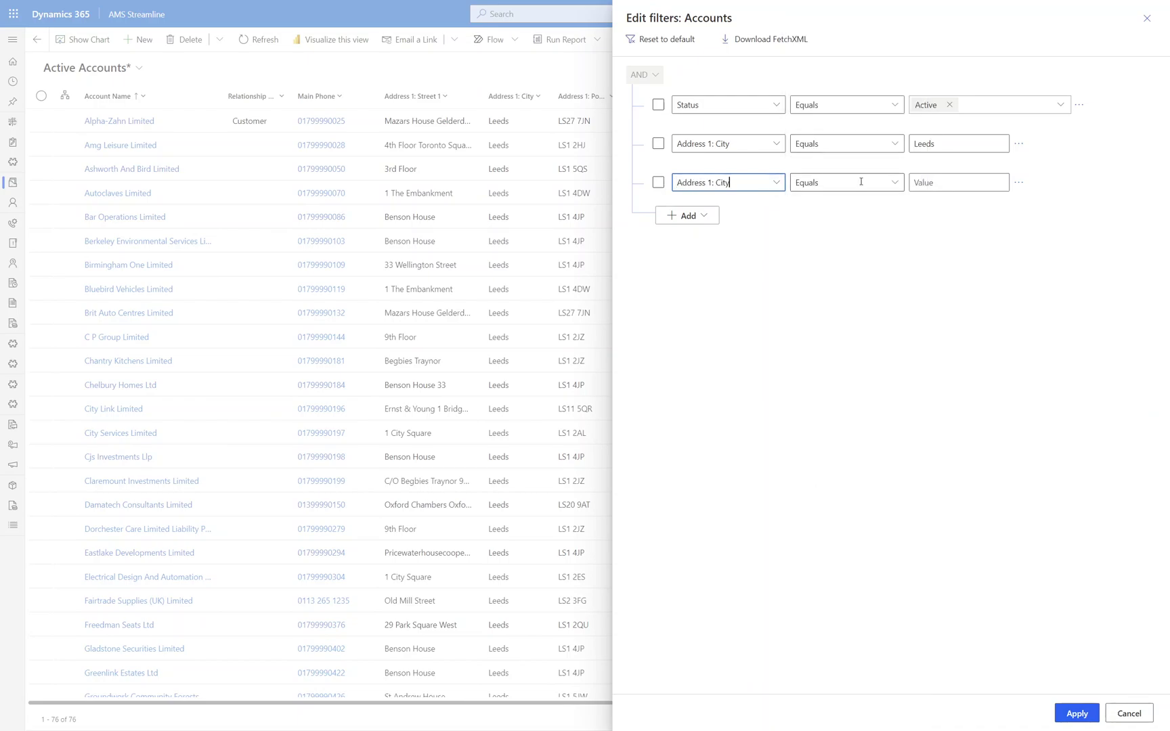
left_click(940, 185)
type("He")
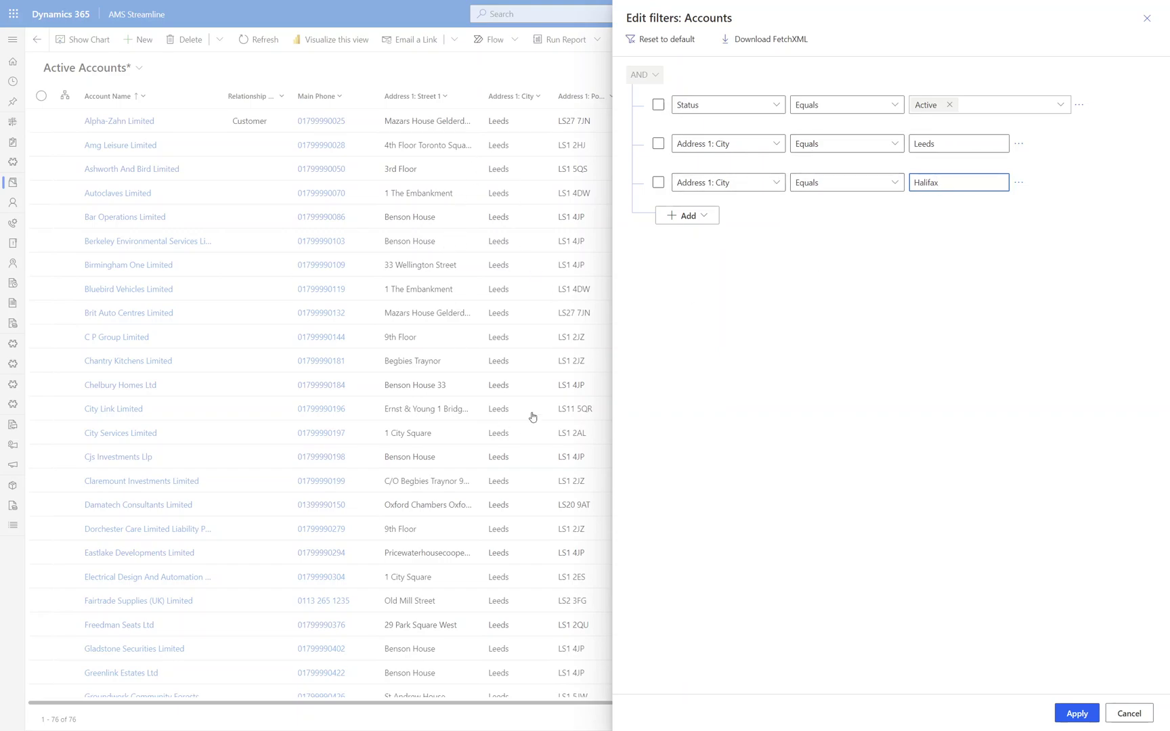
left_click(1073, 717)
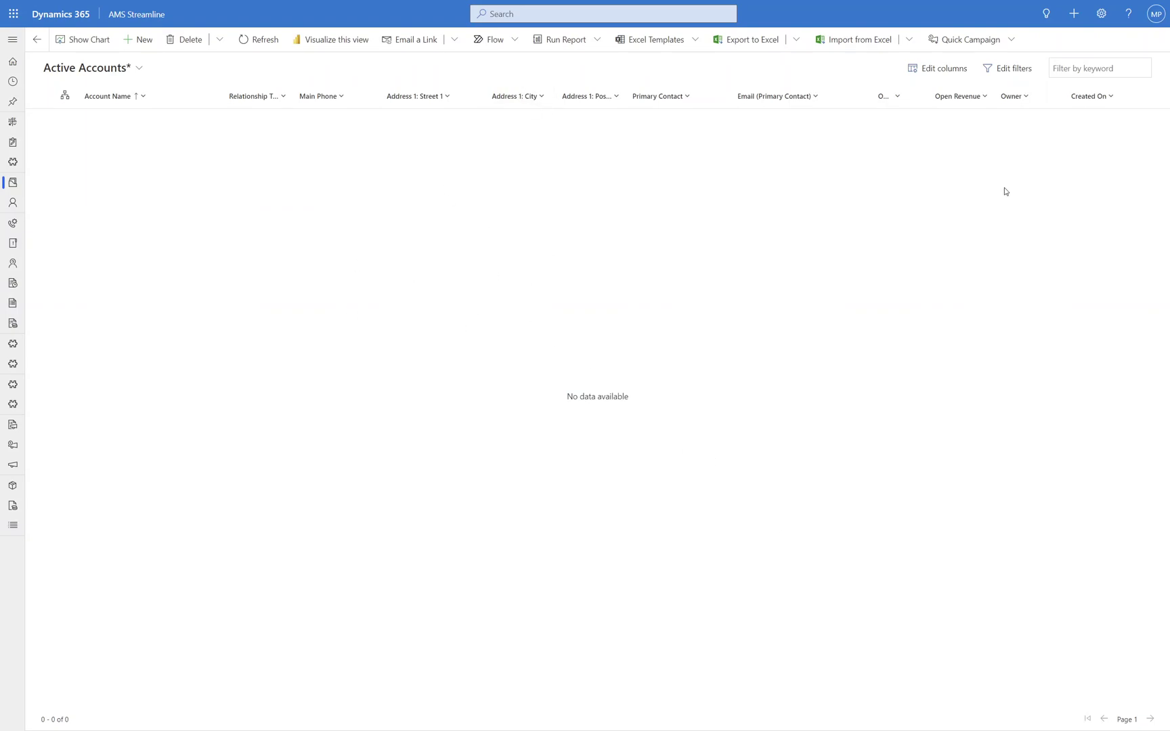
left_click(1019, 69)
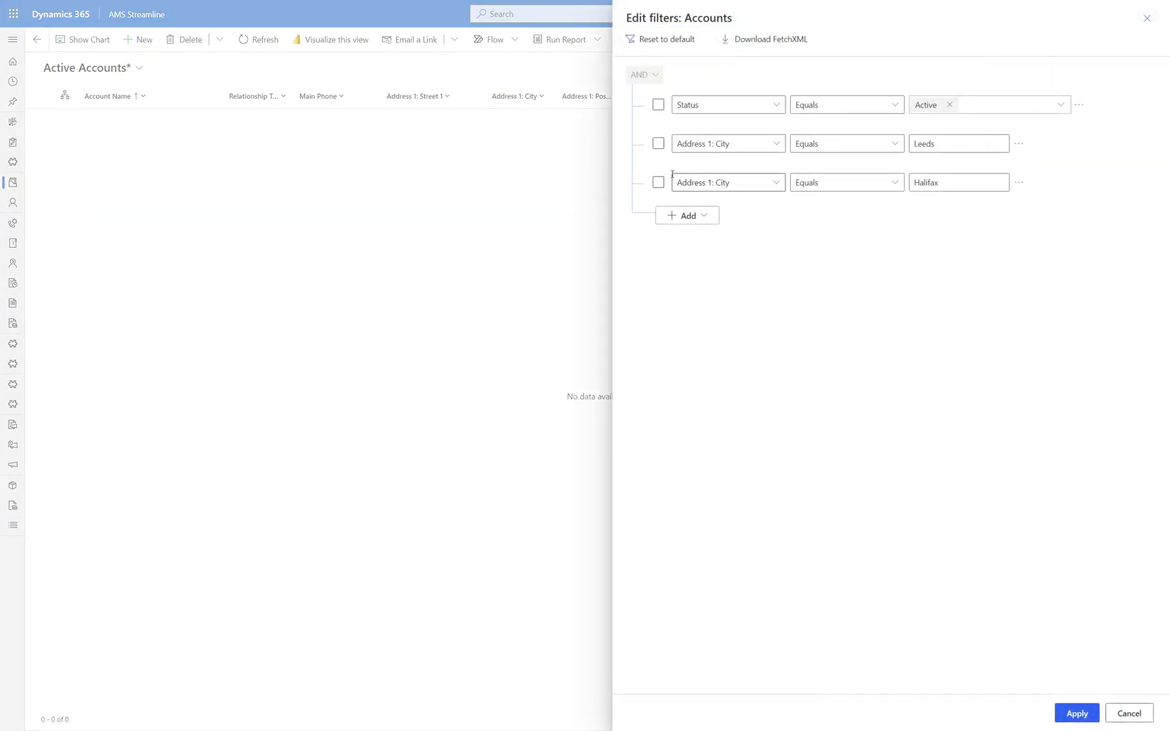
- Group the Leeds and Halifax city conditions with Or and apply, showing 91 accounts
left_click(658, 143)
left_click(658, 182)
left_click(1019, 145)
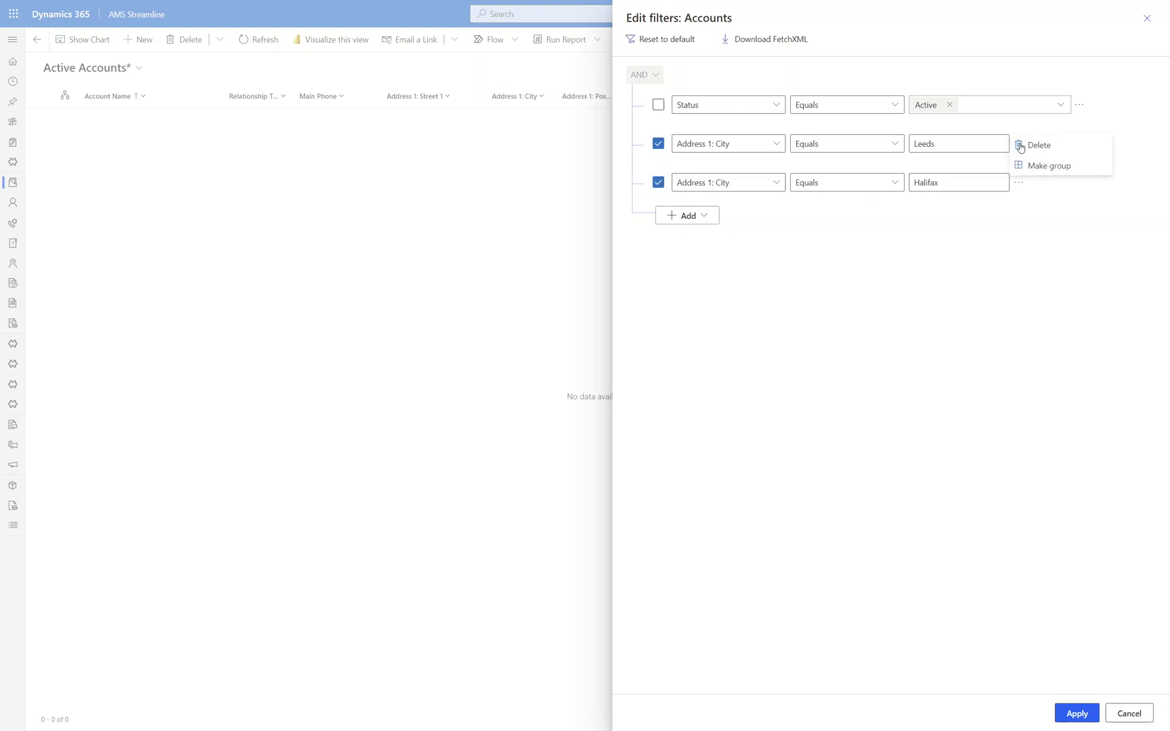
left_click(1028, 165)
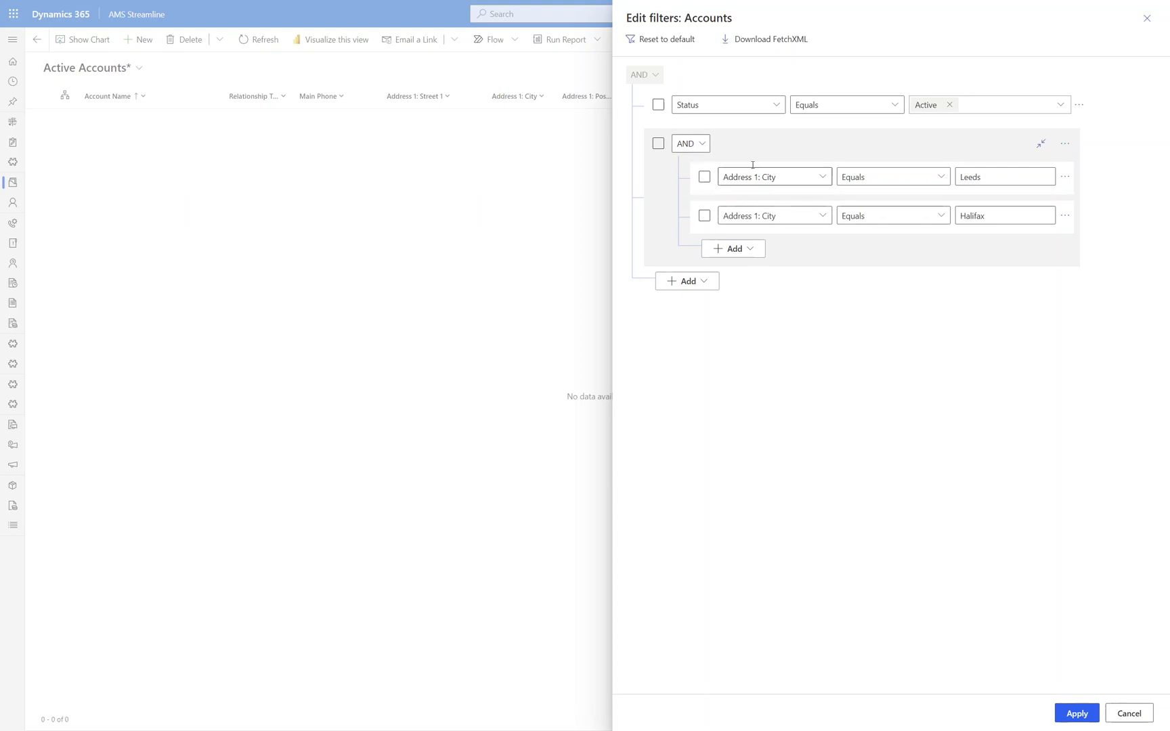
left_click(697, 144)
left_click(682, 185)
left_click(1068, 715)
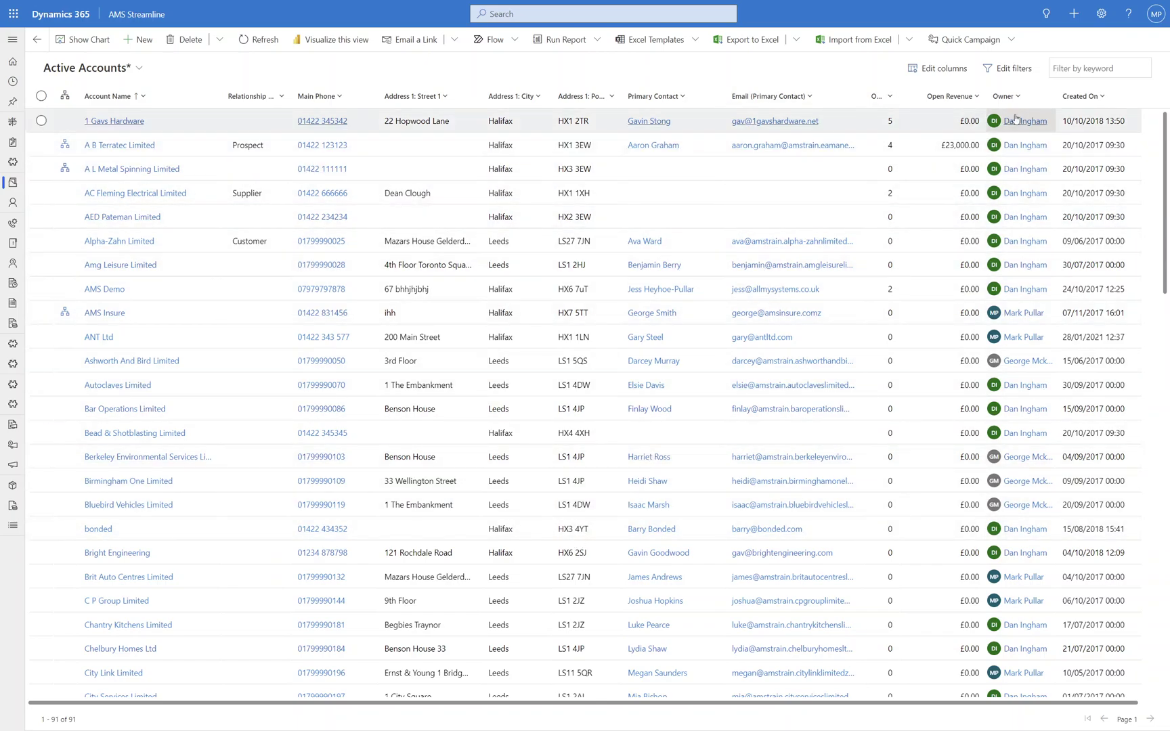
- Add a new condition group with Open Revenue Is Less than 5,000
left_click(1006, 70)
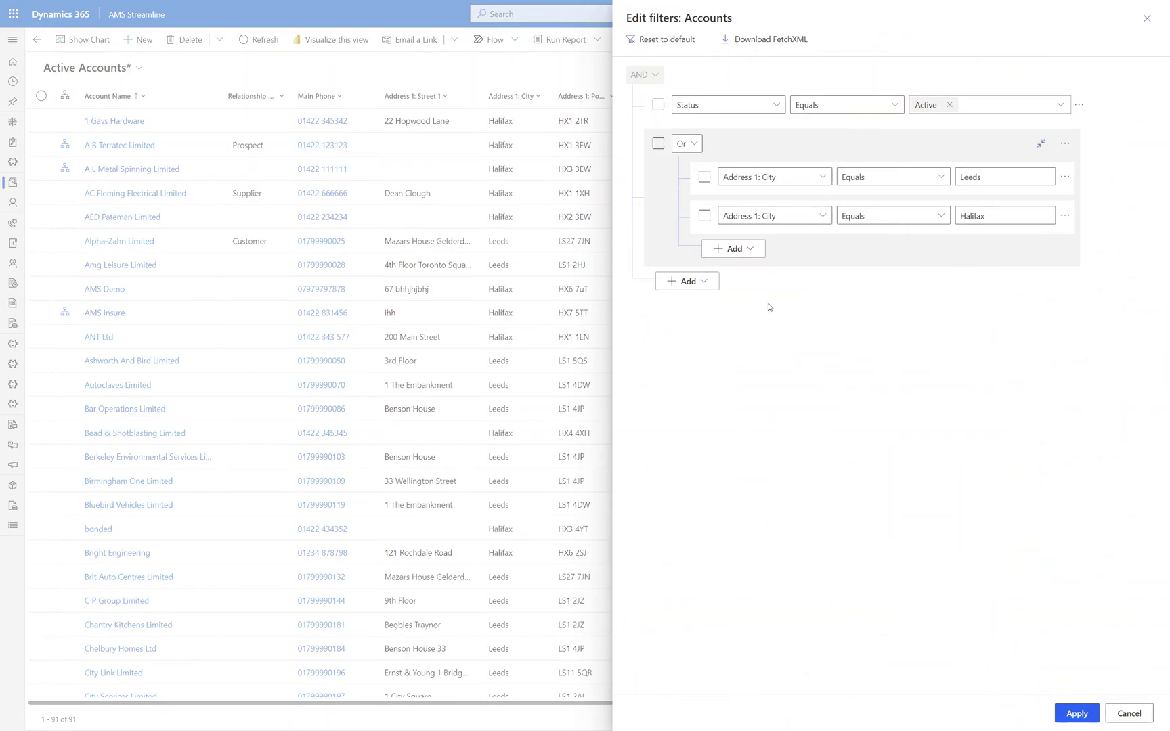
left_click(702, 282)
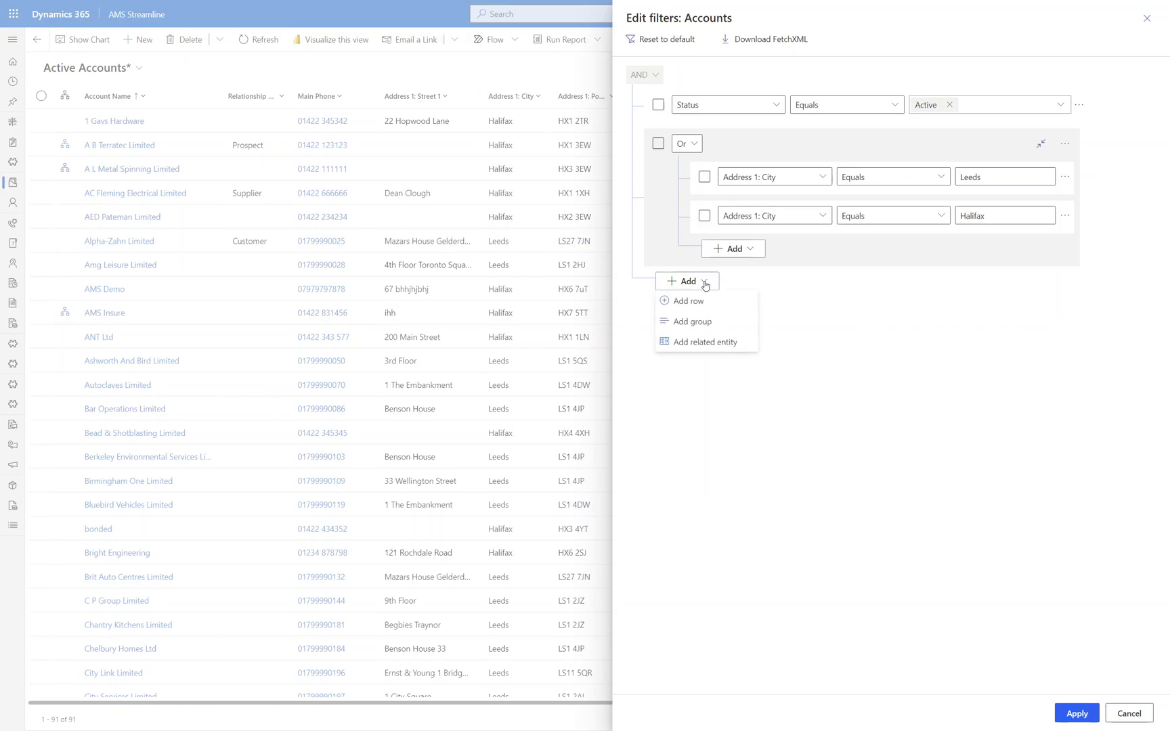
left_click(688, 320)
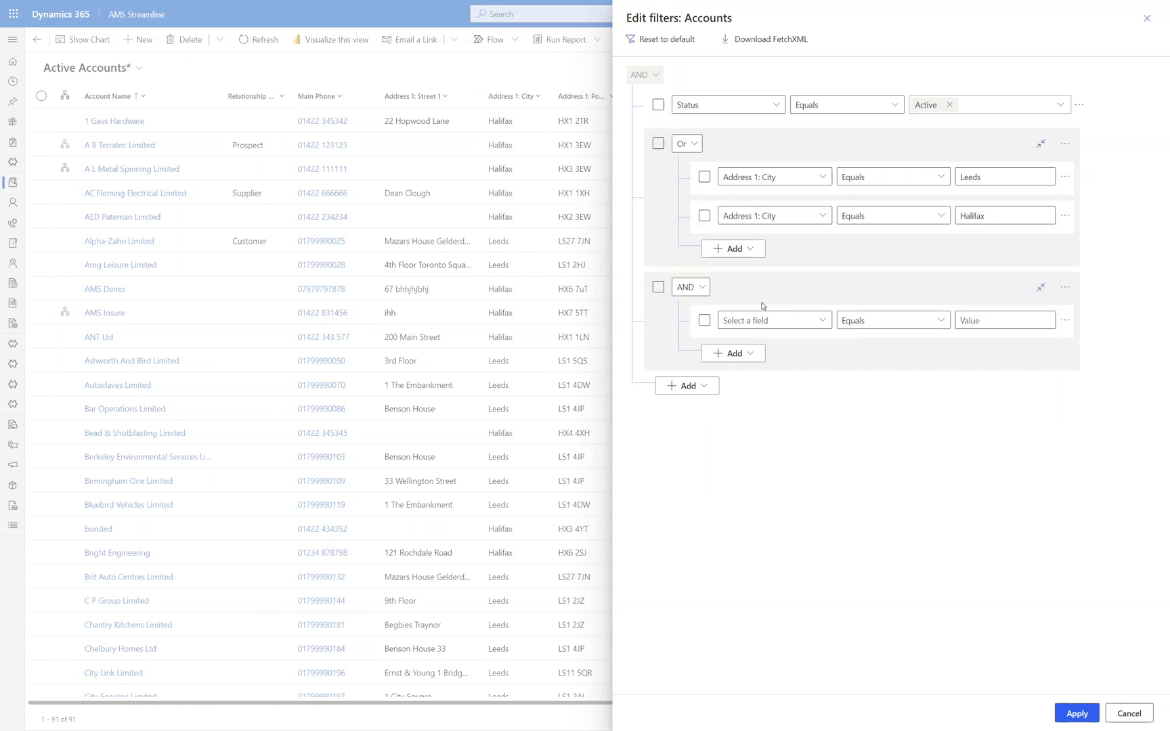
left_click(823, 321)
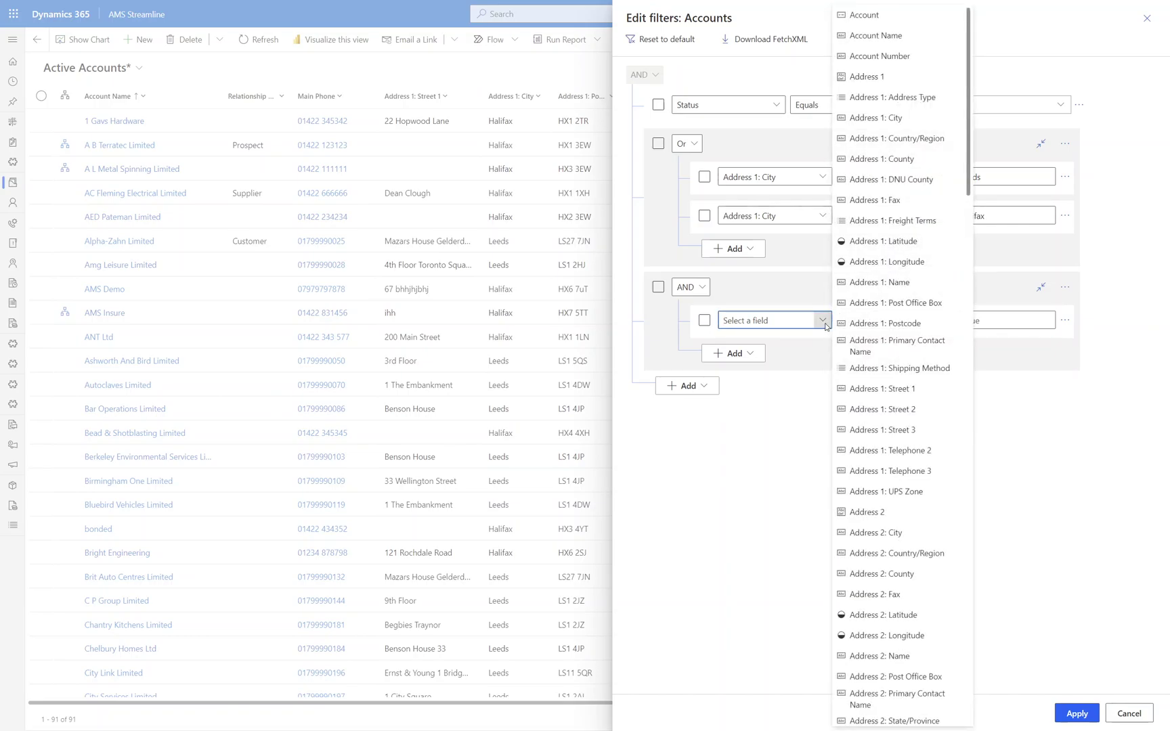
type("Open Deals")
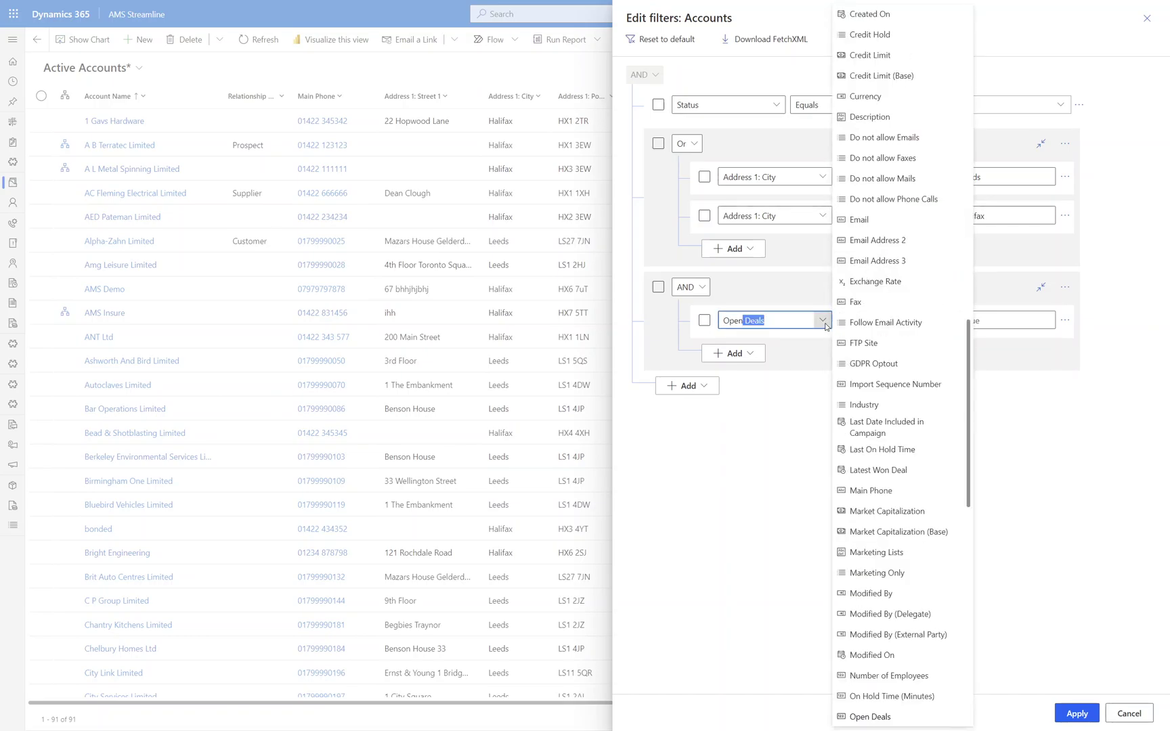
key("Down")
key("Tab")
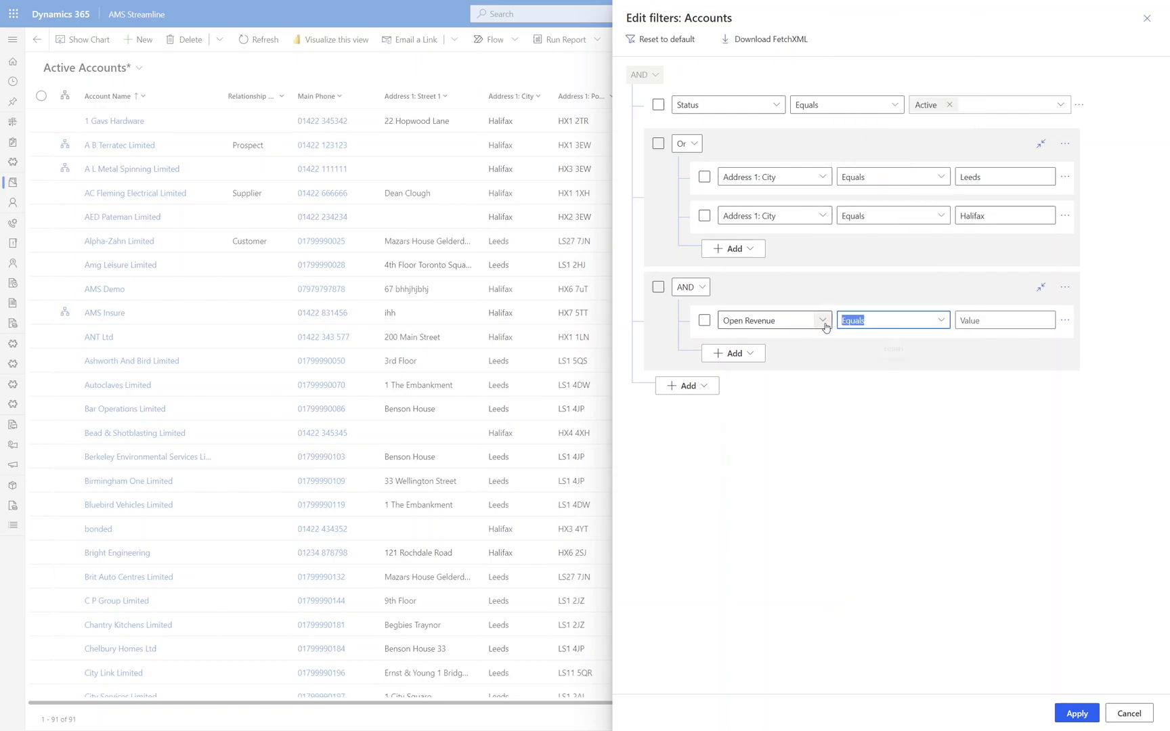
left_click(942, 319)
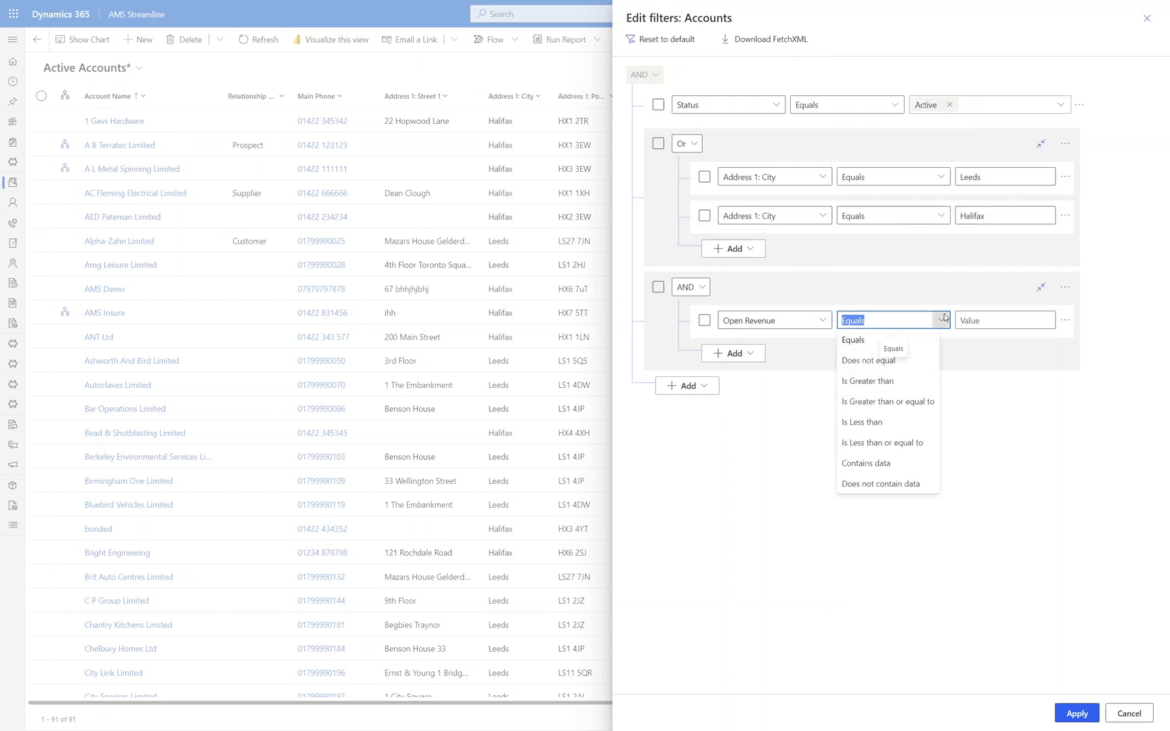
left_click(884, 422)
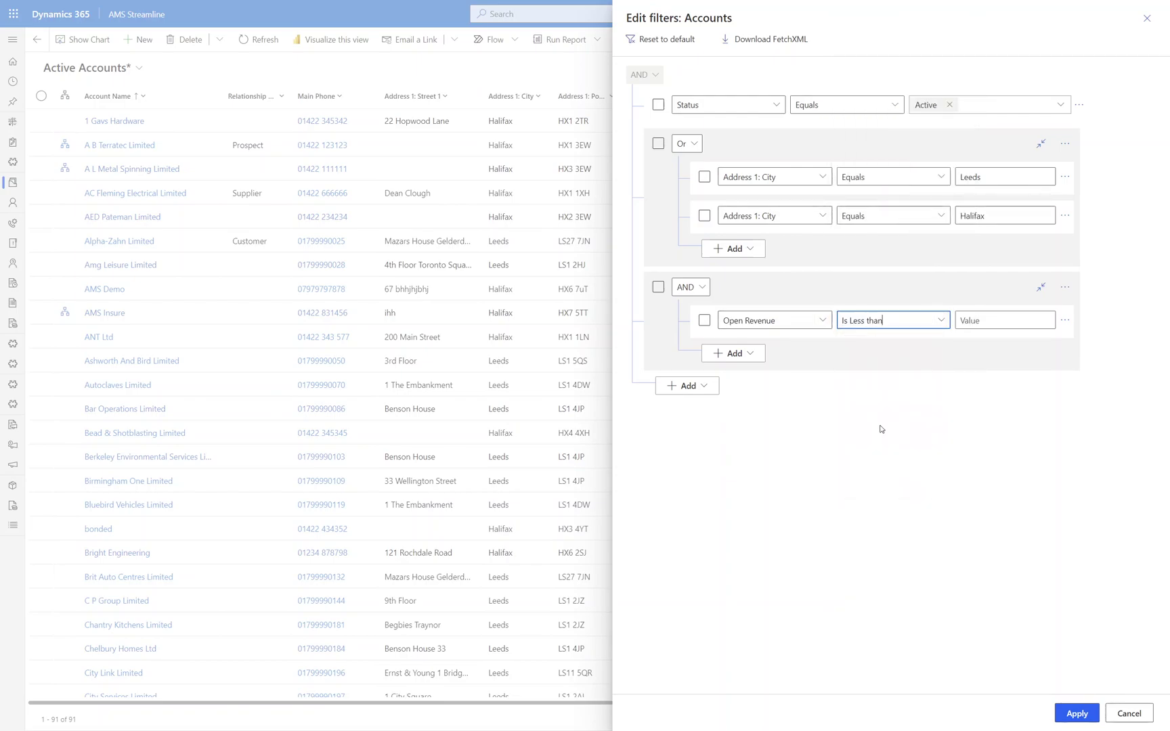
left_click(999, 321)
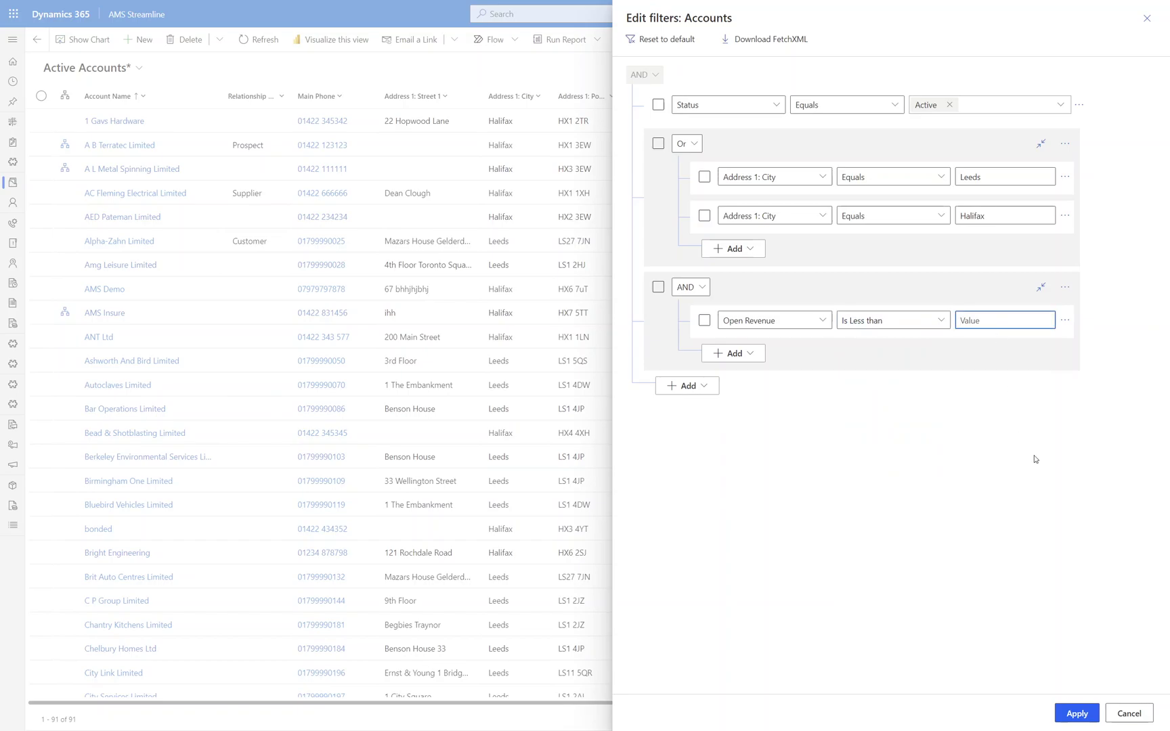
type("5000")
- Add Open Revenue Is Greater than 10,000 to that group and switch the group to Or
left_click(745, 354)
left_click(754, 377)
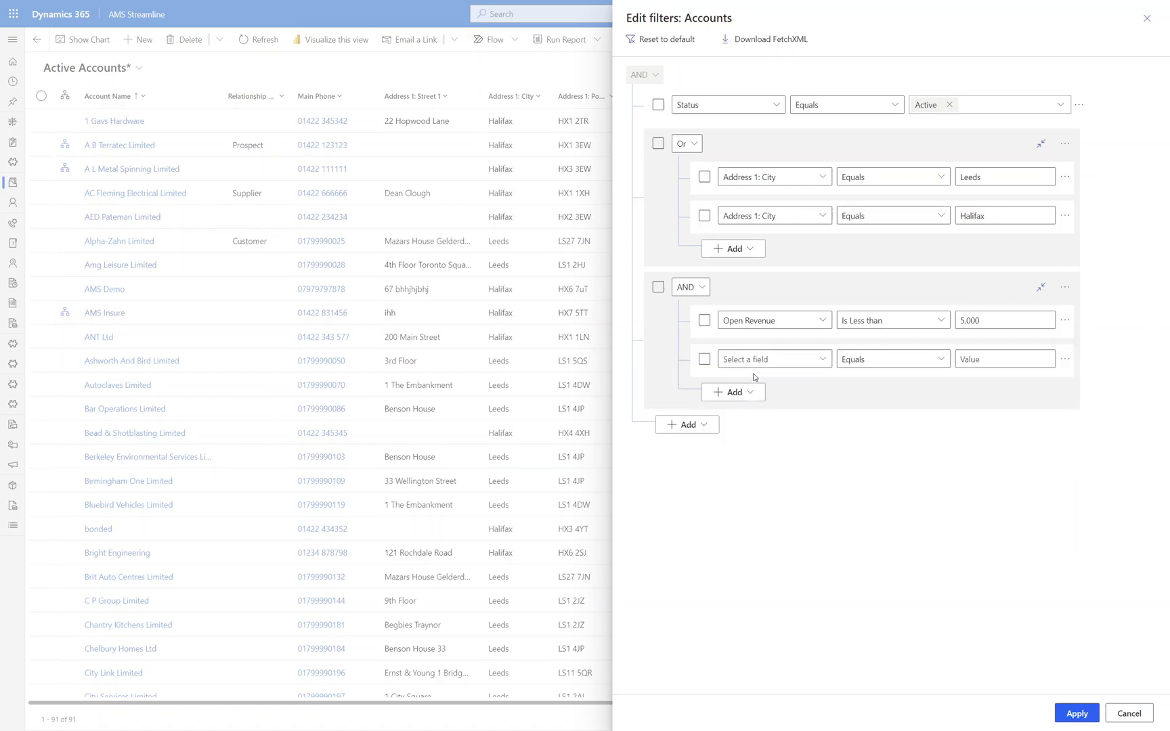
left_click(808, 359)
type("Opem")
type("n Revenue")
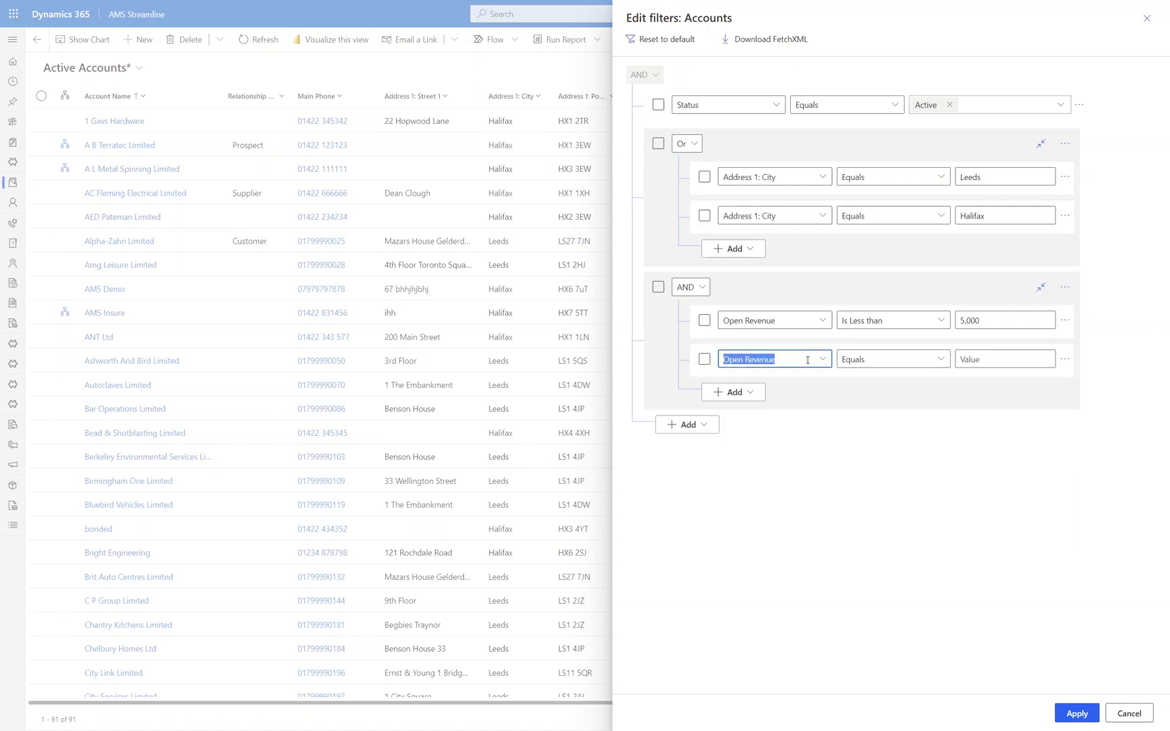
left_click(940, 358)
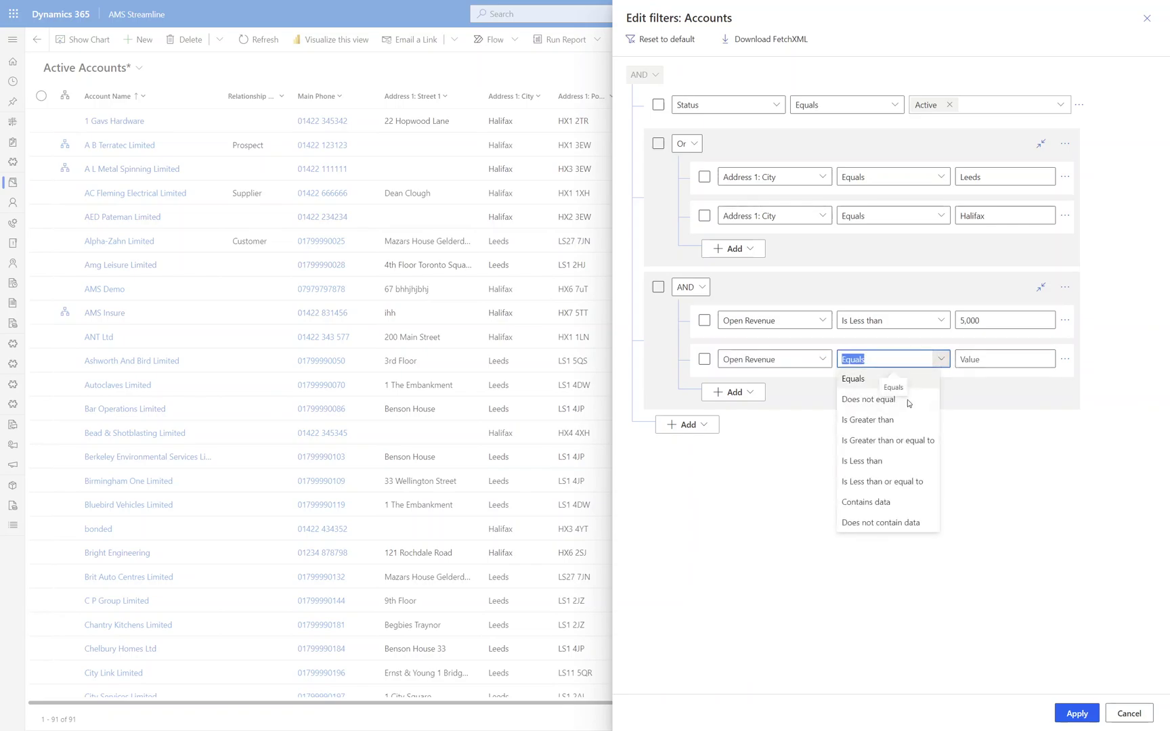
left_click(893, 420)
left_click(998, 357)
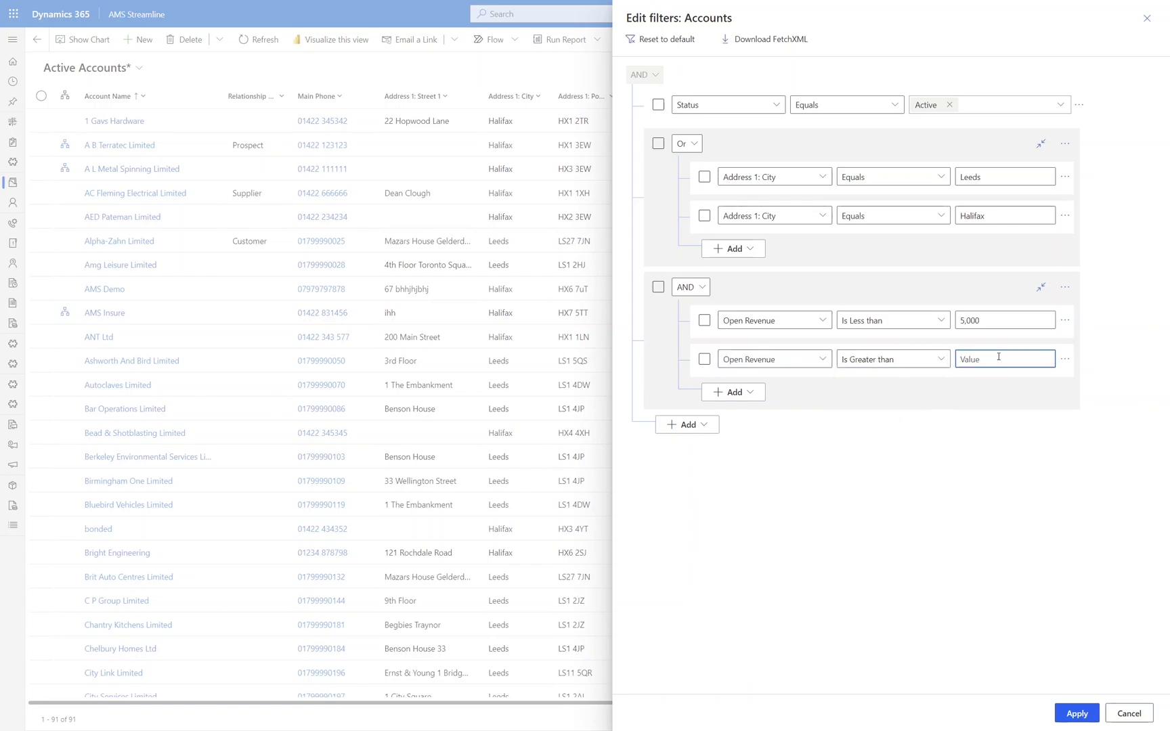
type("10")
left_click(704, 289)
left_click(684, 326)
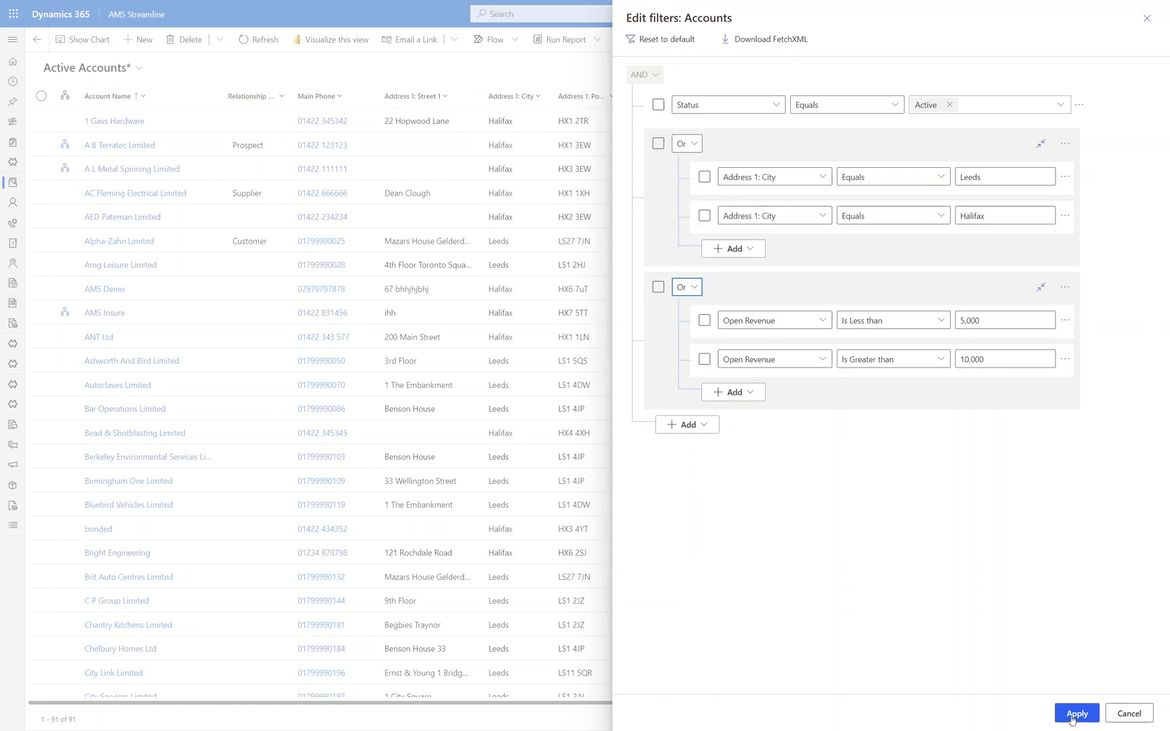
- Apply the edited filters and scroll through the 91 listed accounts and back to the top
left_click(1075, 714)
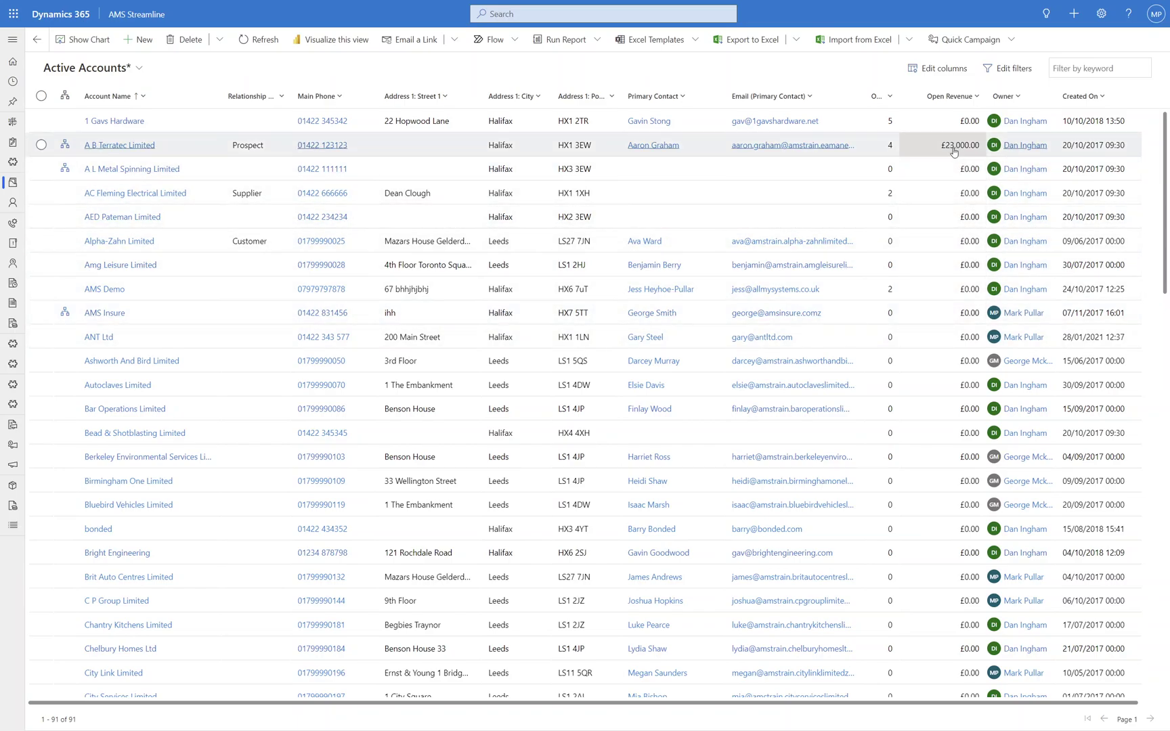
scroll(950, 262, "down", 2)
scroll(951, 262, "down", 10)
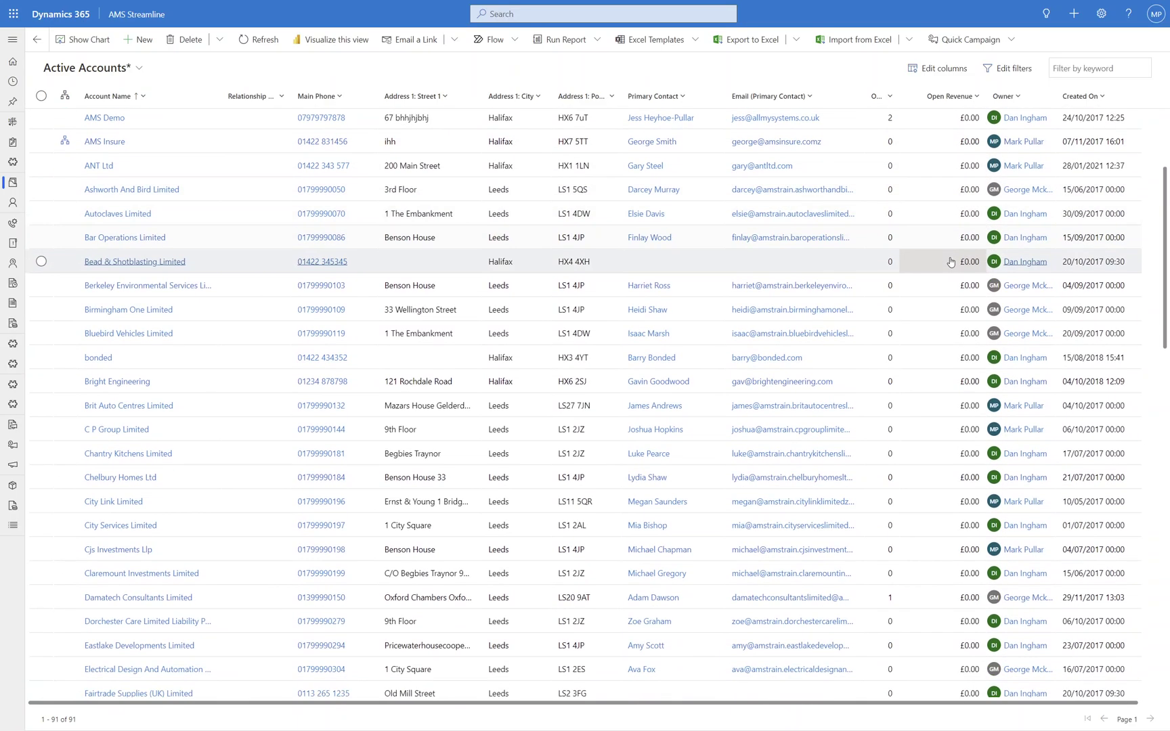
scroll(951, 262, "down", 6)
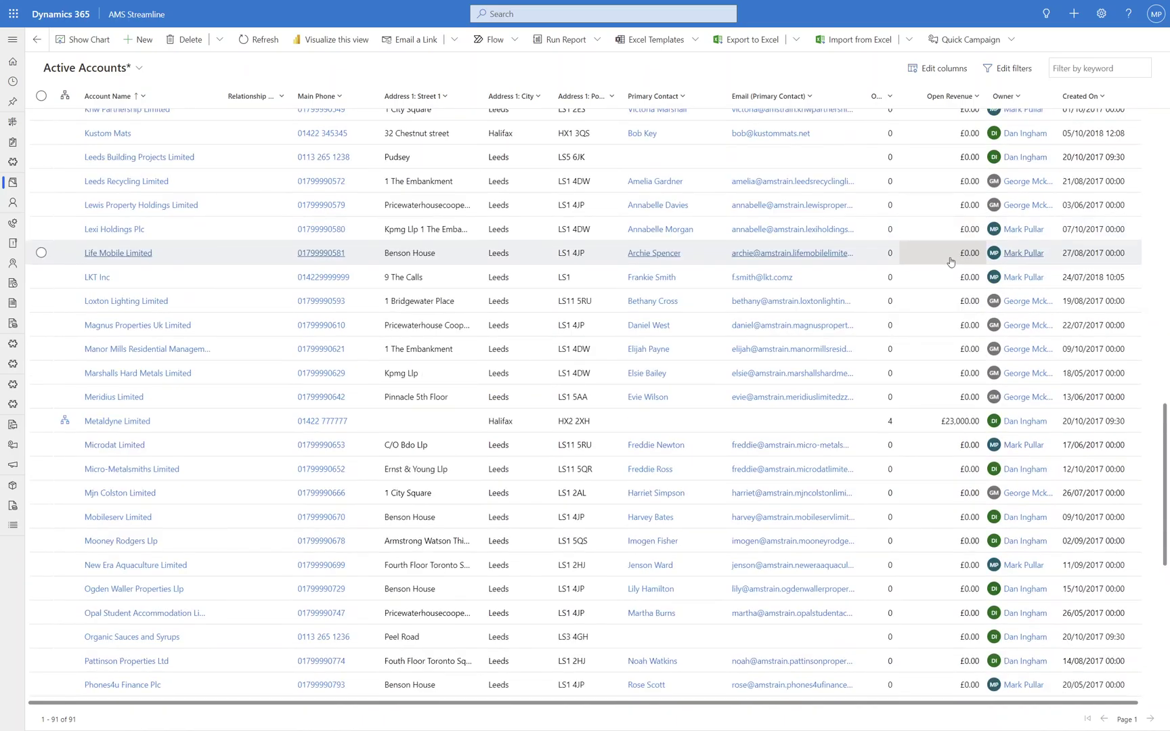
scroll(950, 262, "down", 6)
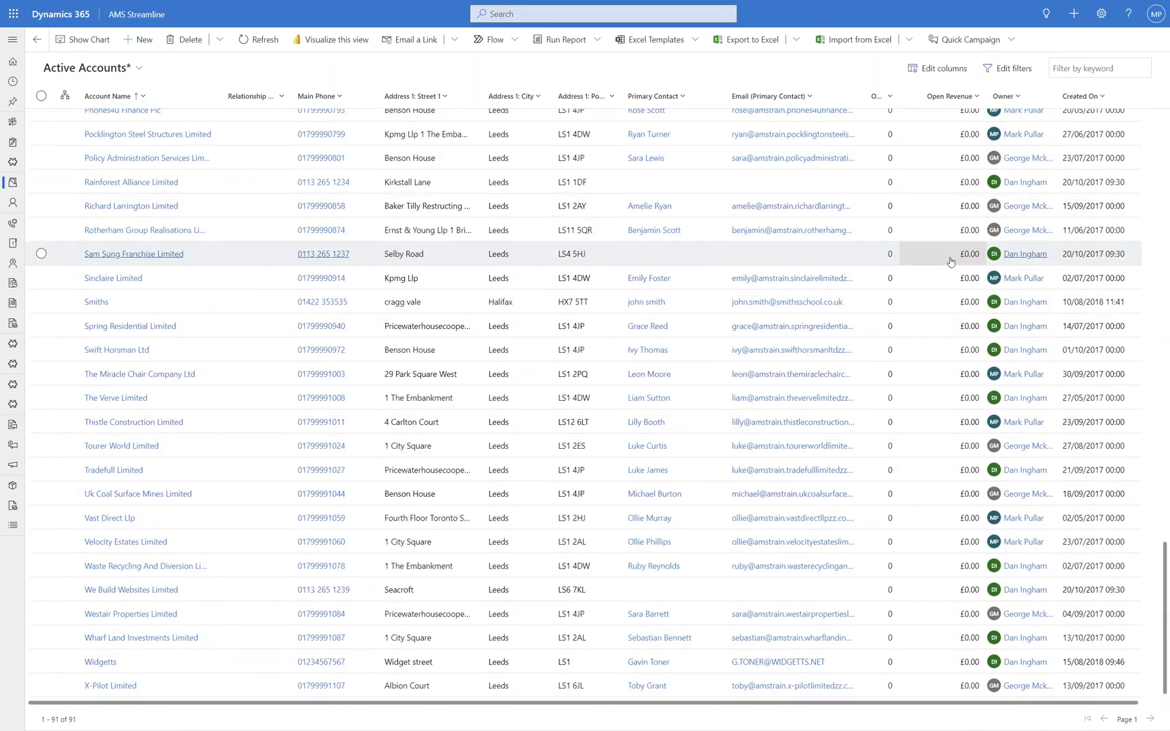
scroll(950, 262, "up", 20)
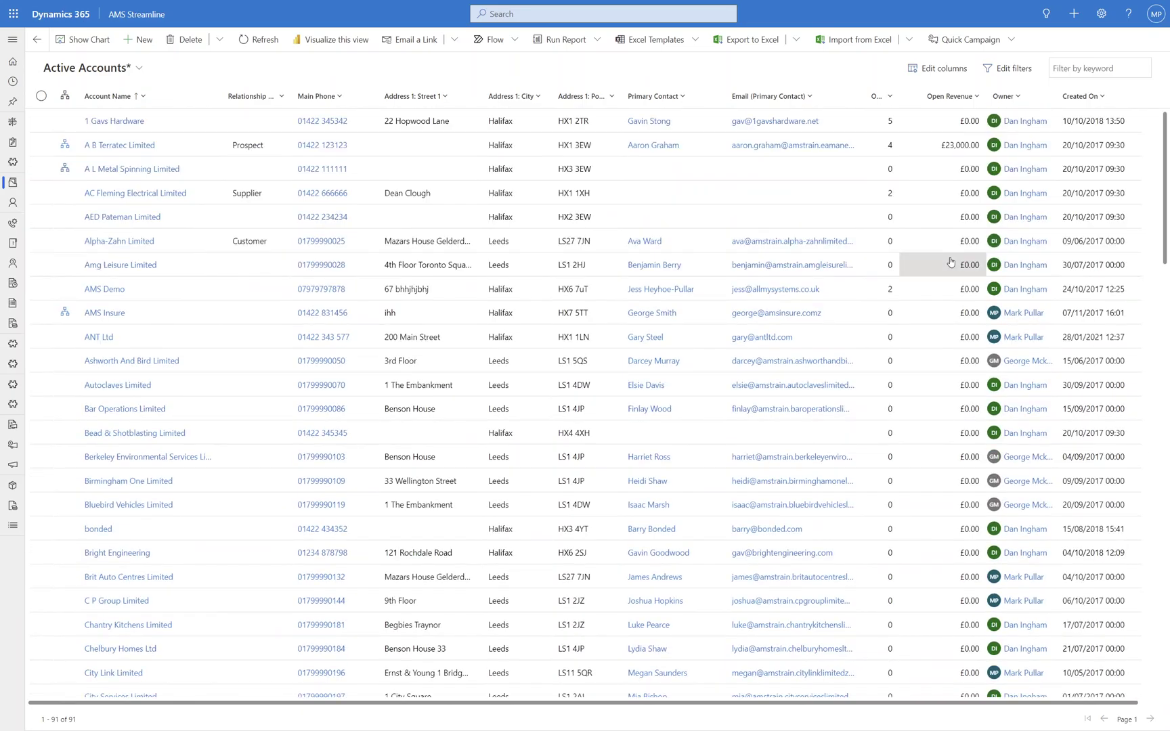
- Add a new filter row on the Open Revenue field
left_click(1004, 71)
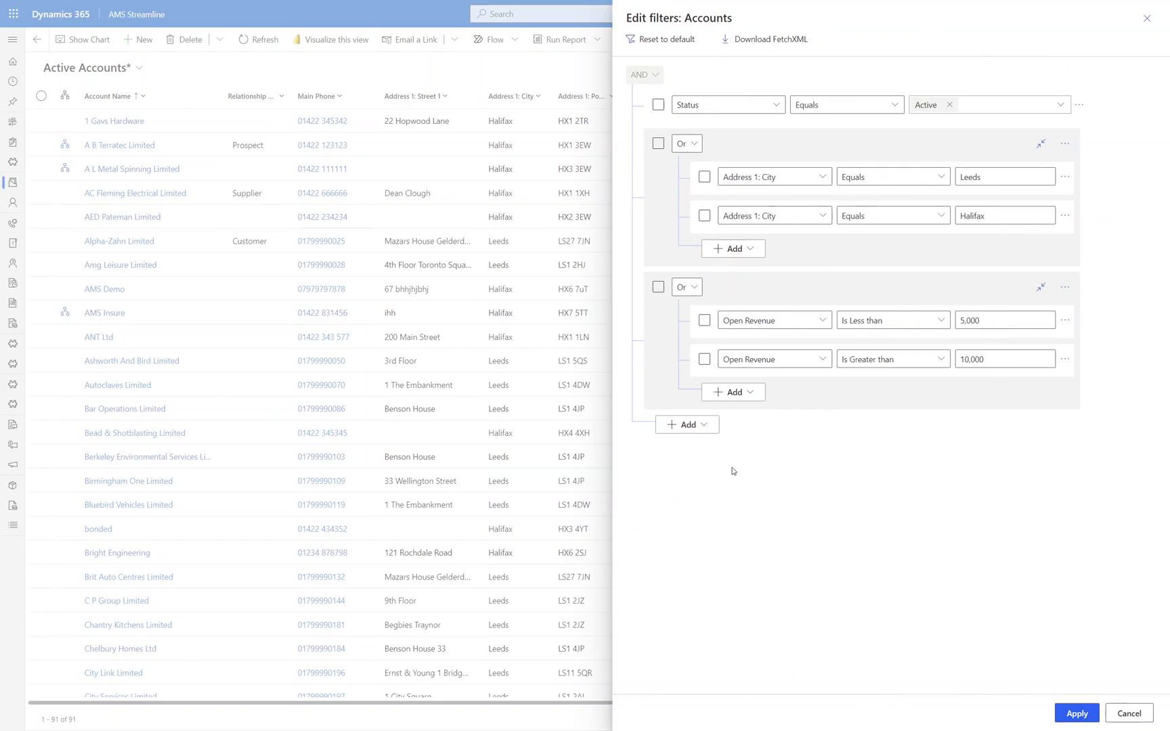
left_click(704, 426)
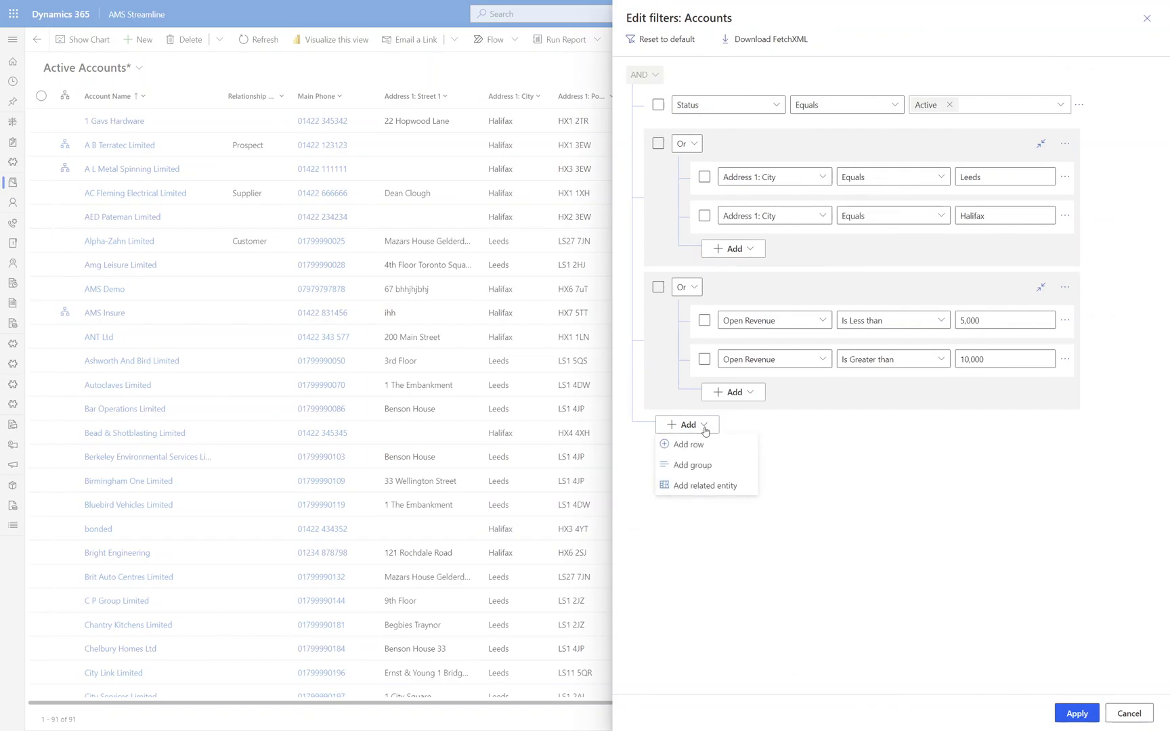
left_click(694, 443)
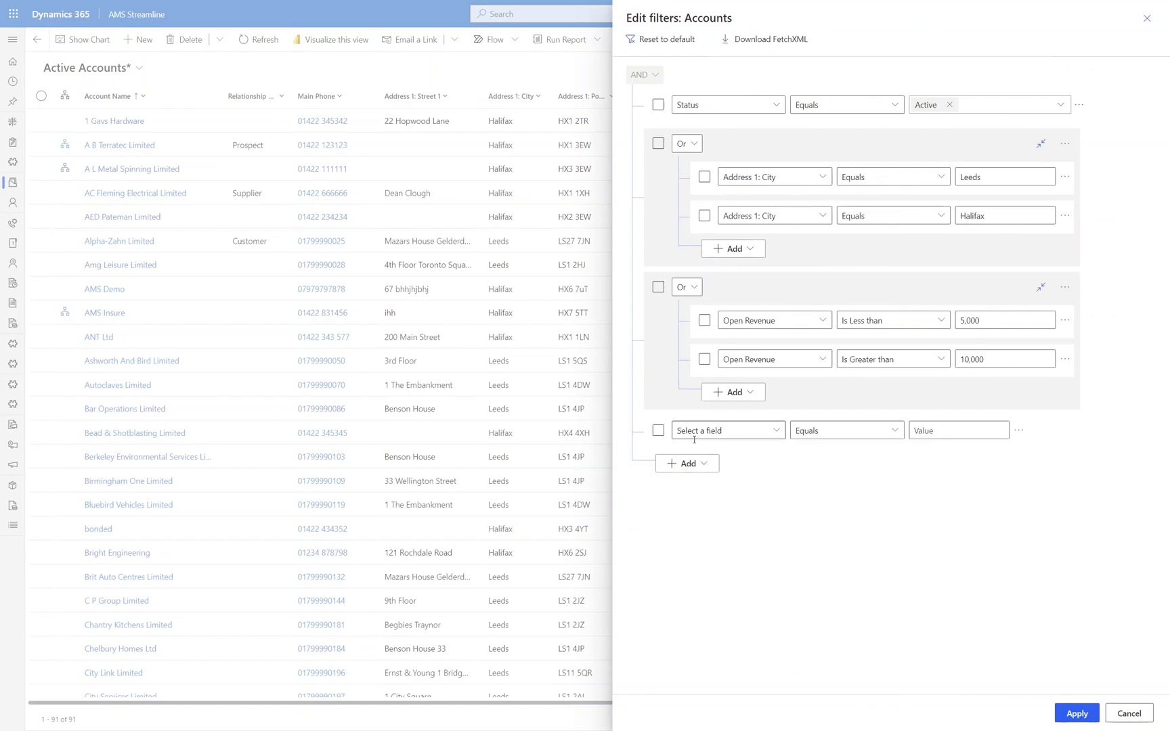
left_click(732, 436)
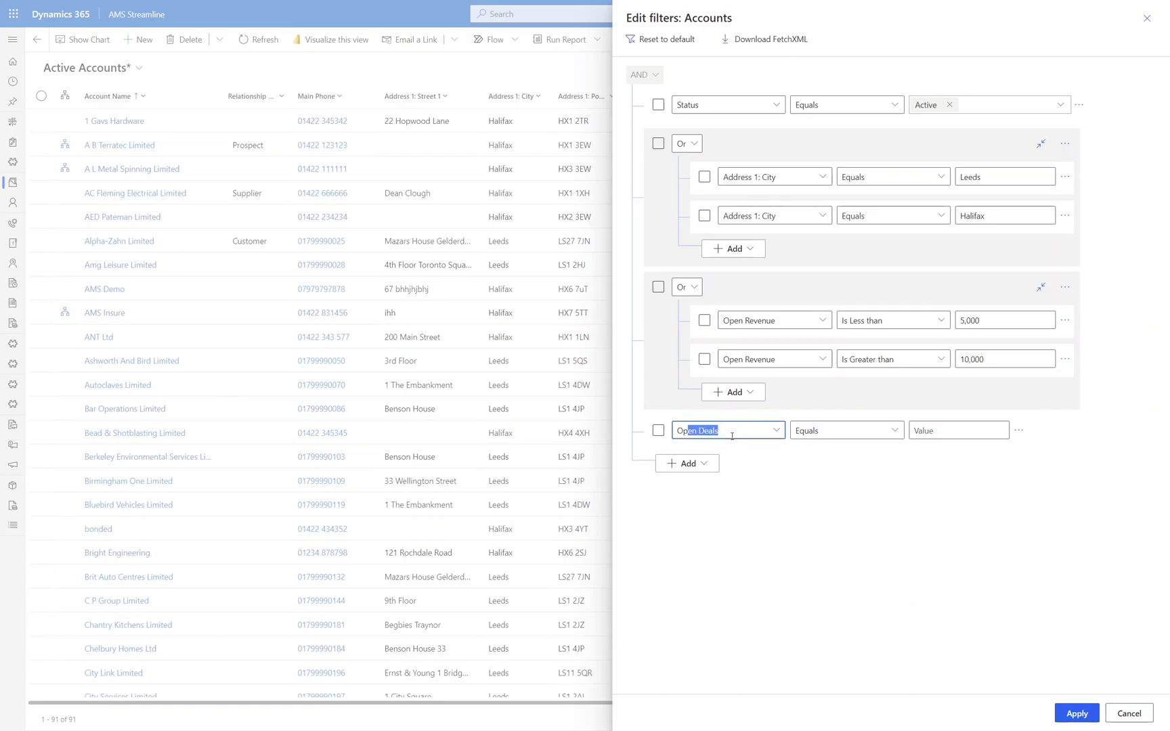
type("Open Revenue")
key("Tab")
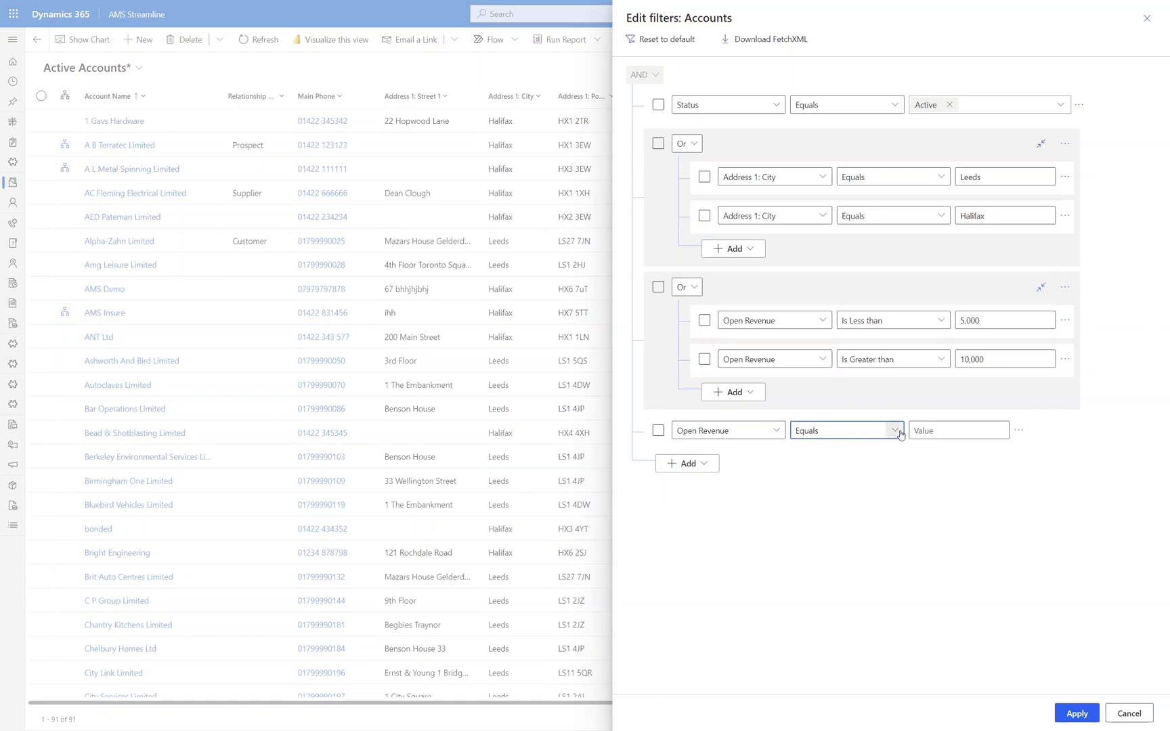
- Set the Open Revenue row to Does not equal 0 and apply, leaving 2 accounts
left_click(900, 434)
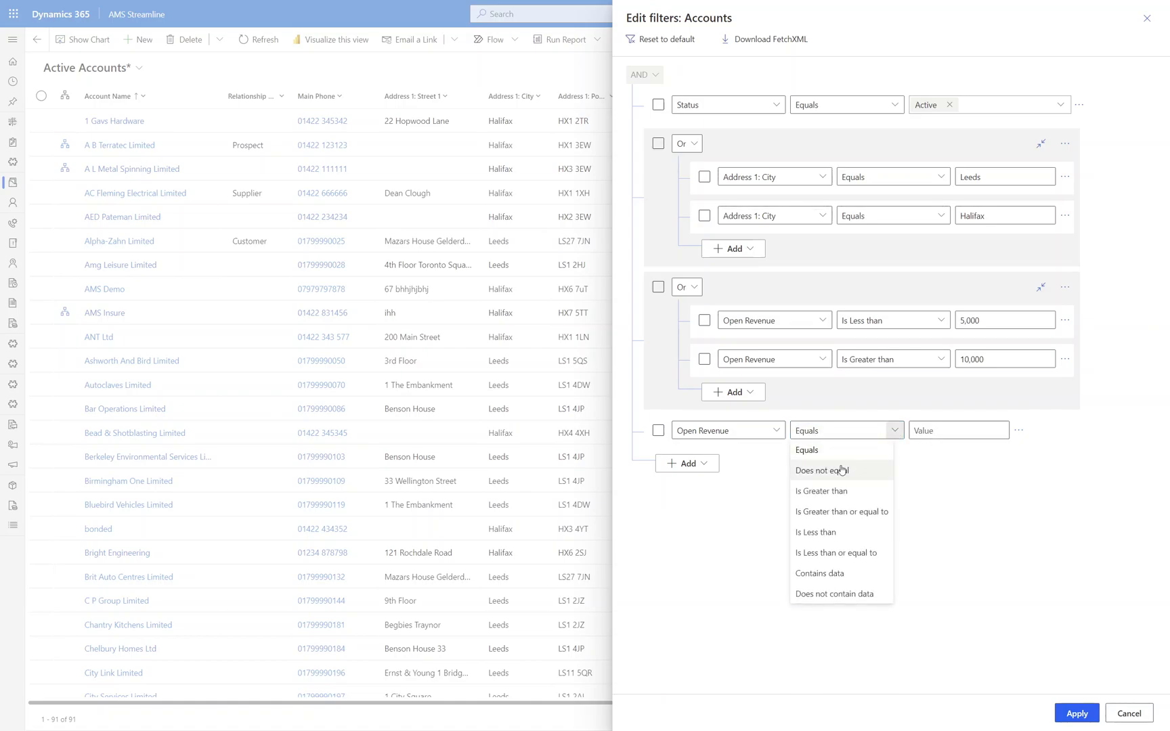
left_click(841, 470)
left_click(924, 432)
type("0")
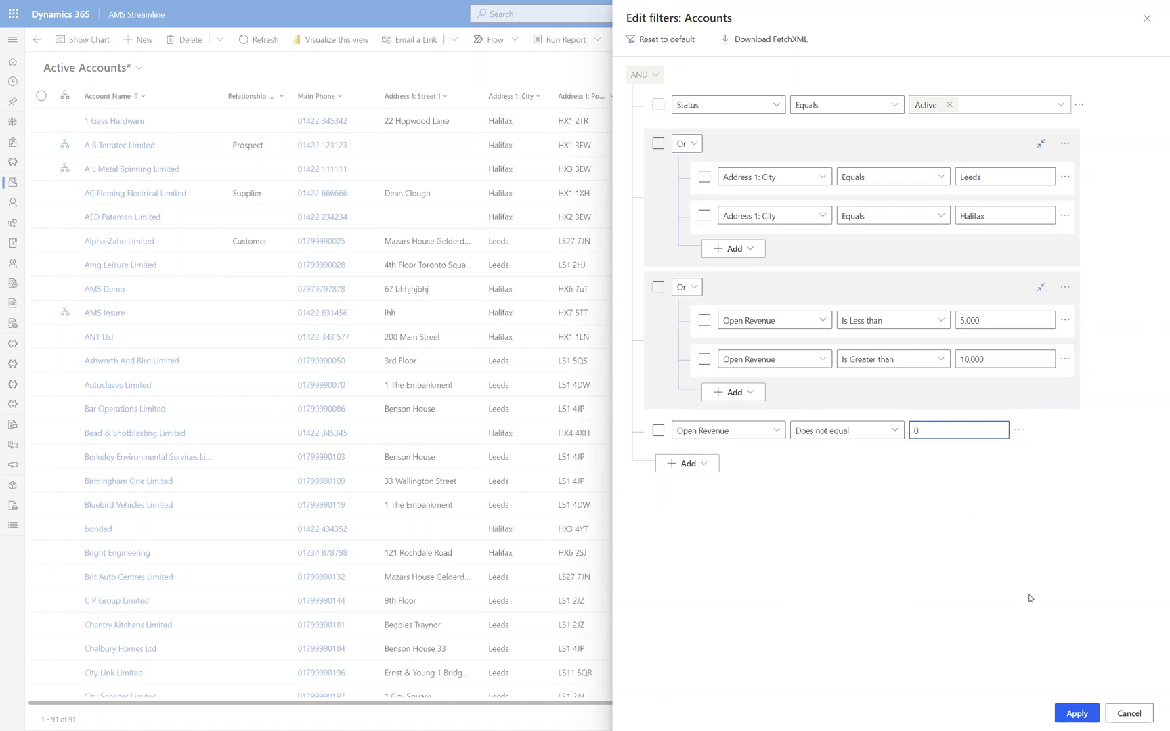
left_click(1076, 714)
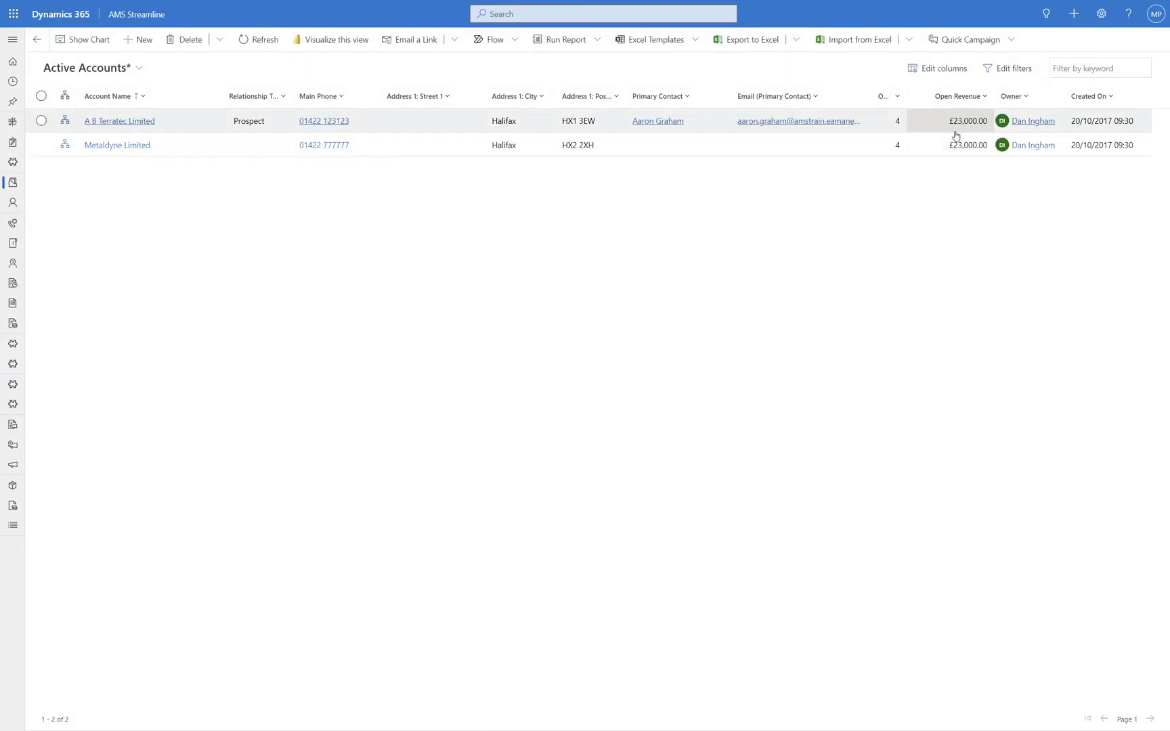
left_click(1008, 68)
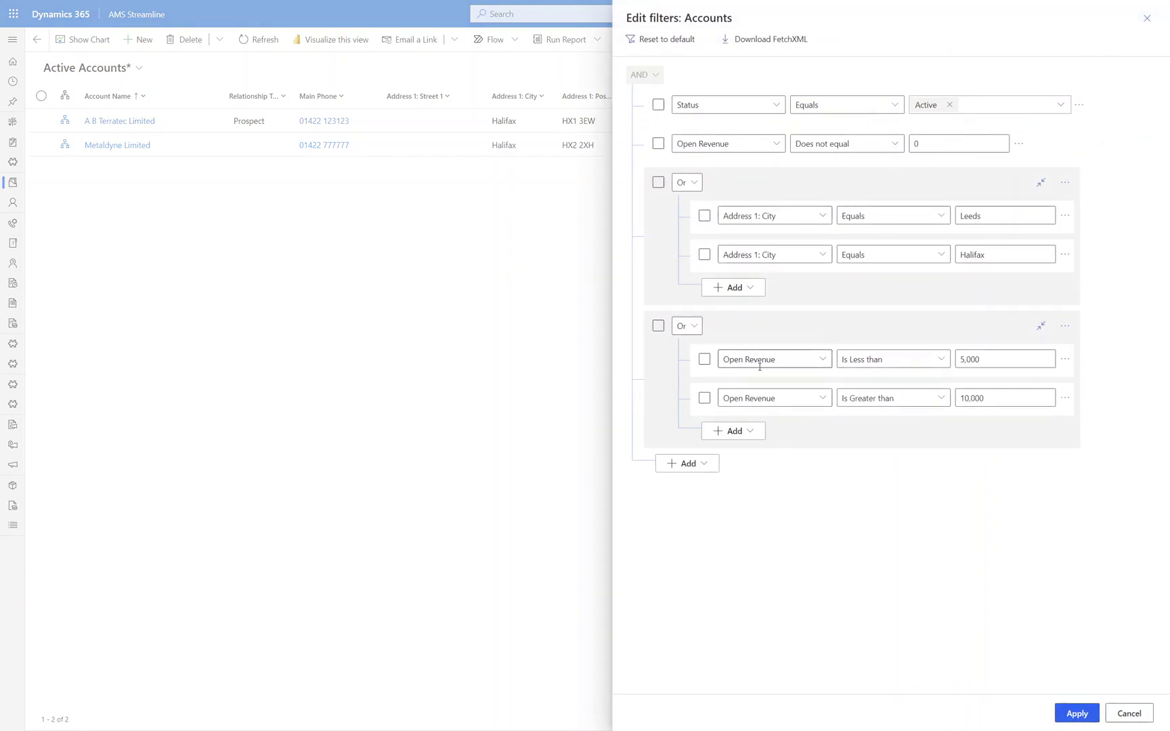
- Reset the filter to default and add a related Opportunities (Account) condition block
left_click(660, 41)
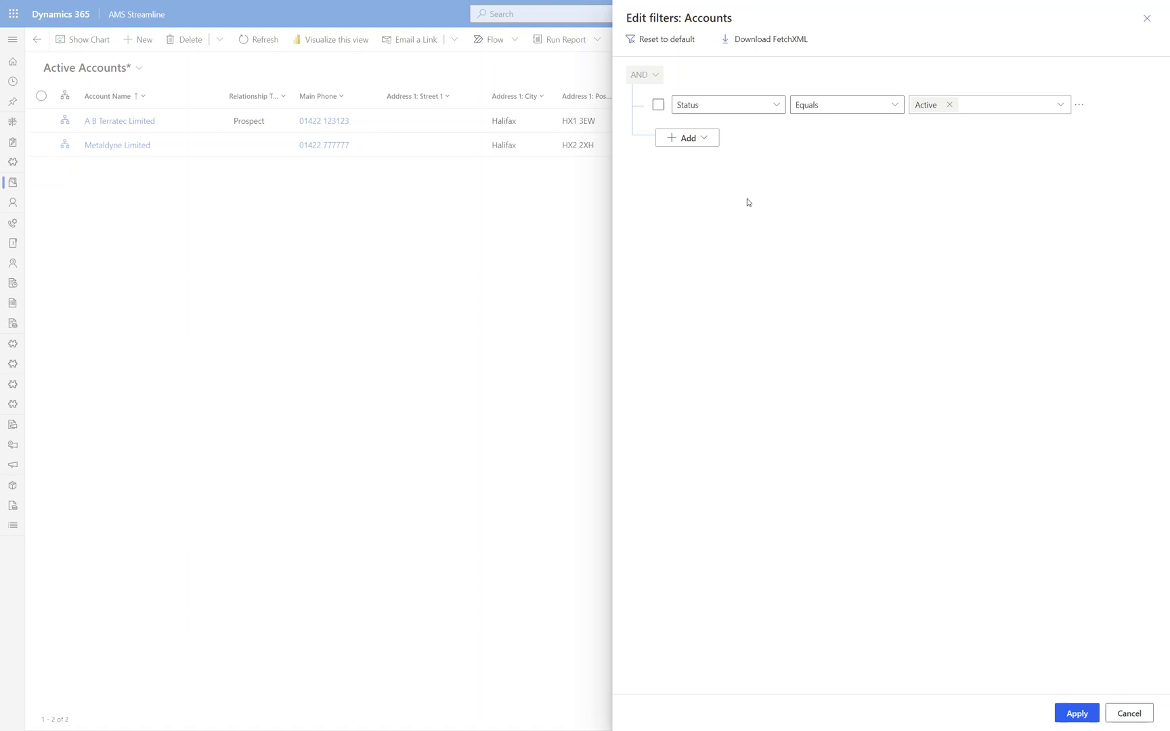
left_click(707, 140)
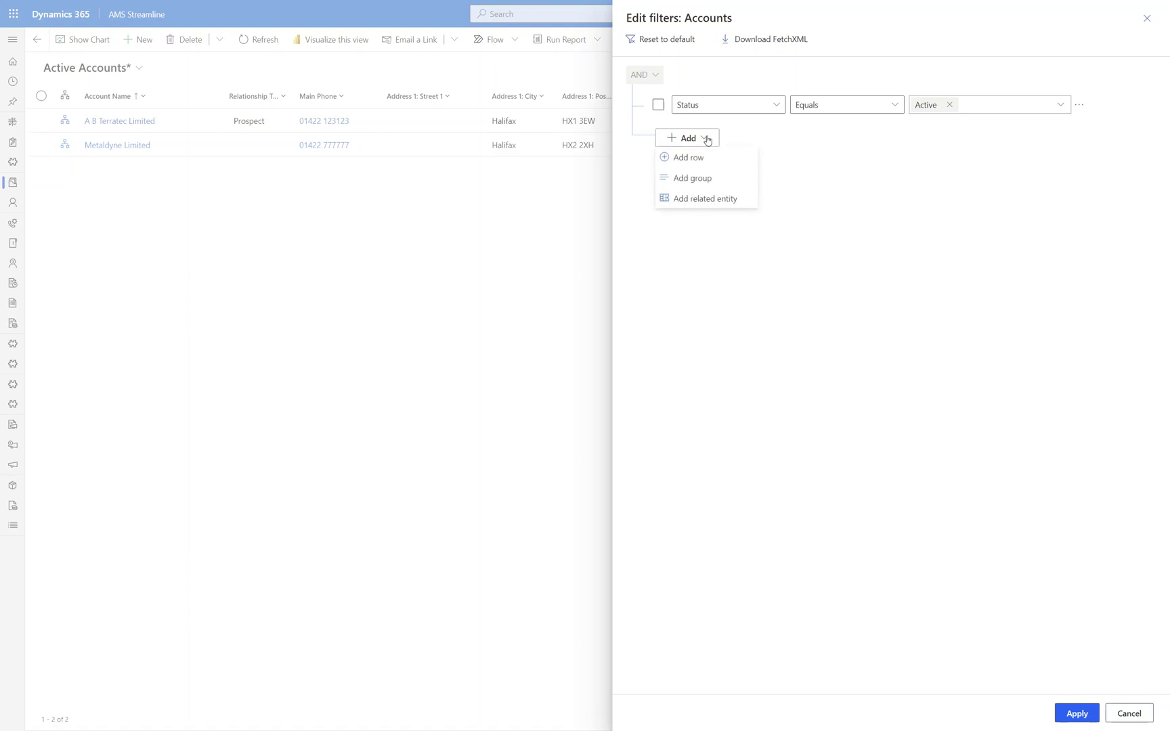
left_click(699, 199)
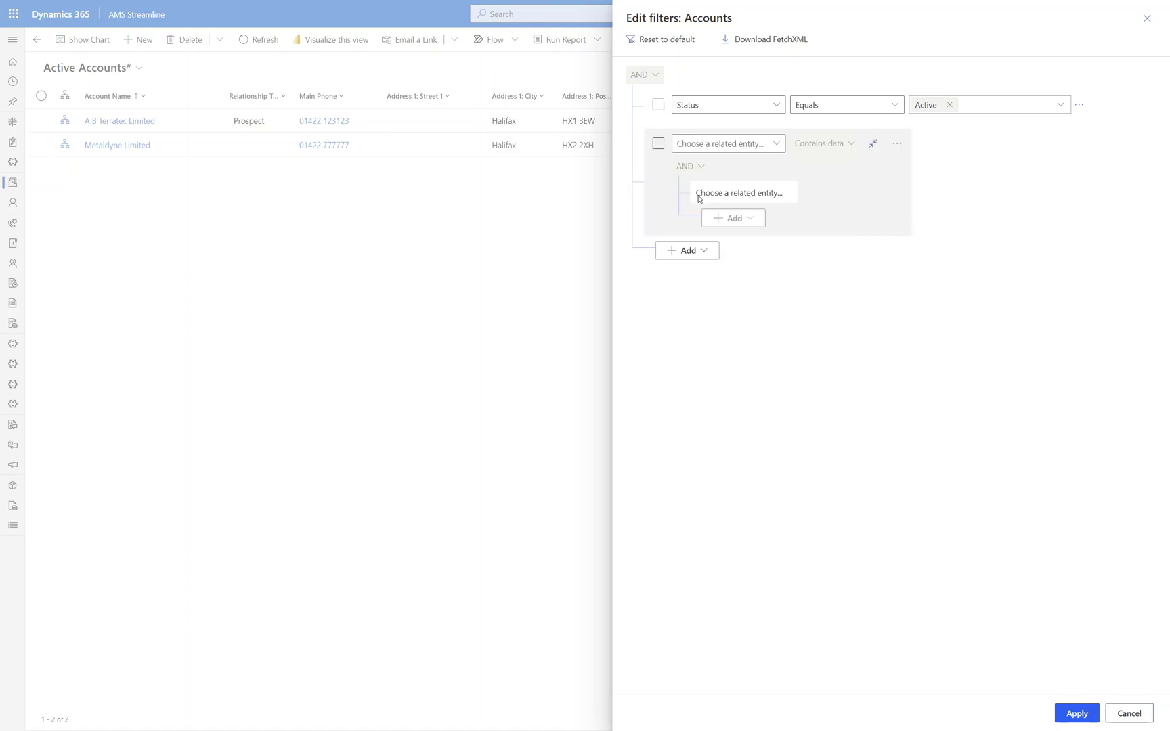
left_click(778, 145)
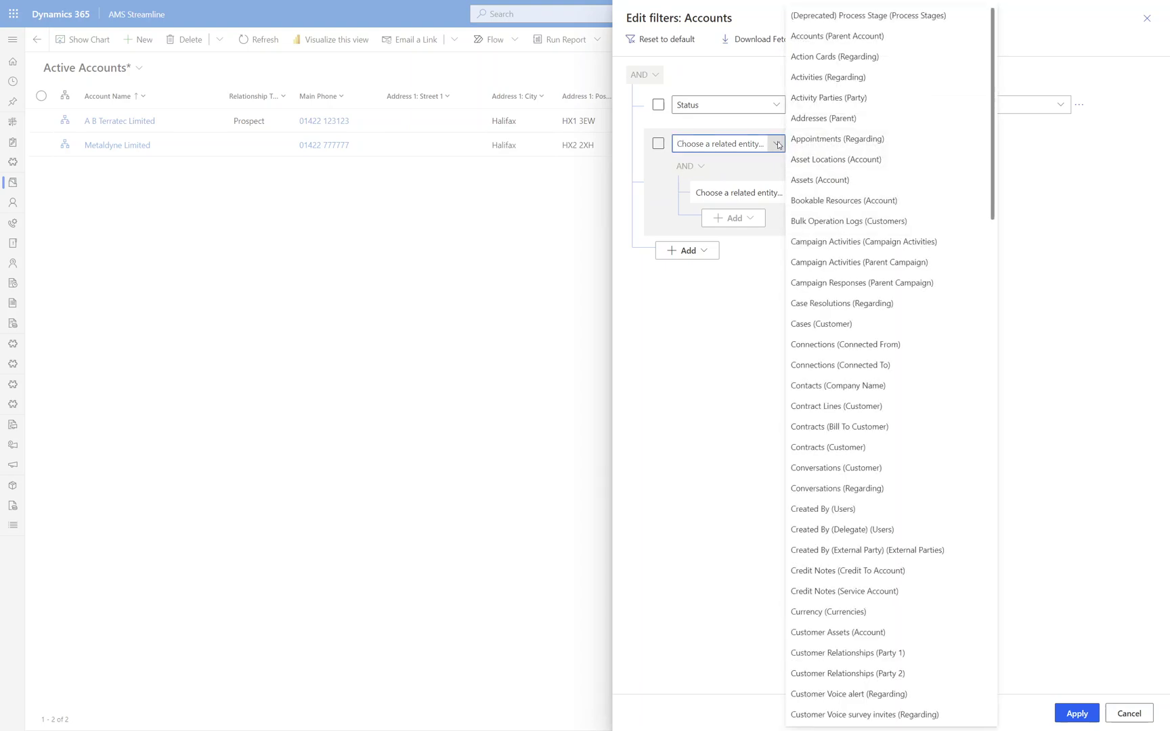
scroll(851, 288, "down", 13)
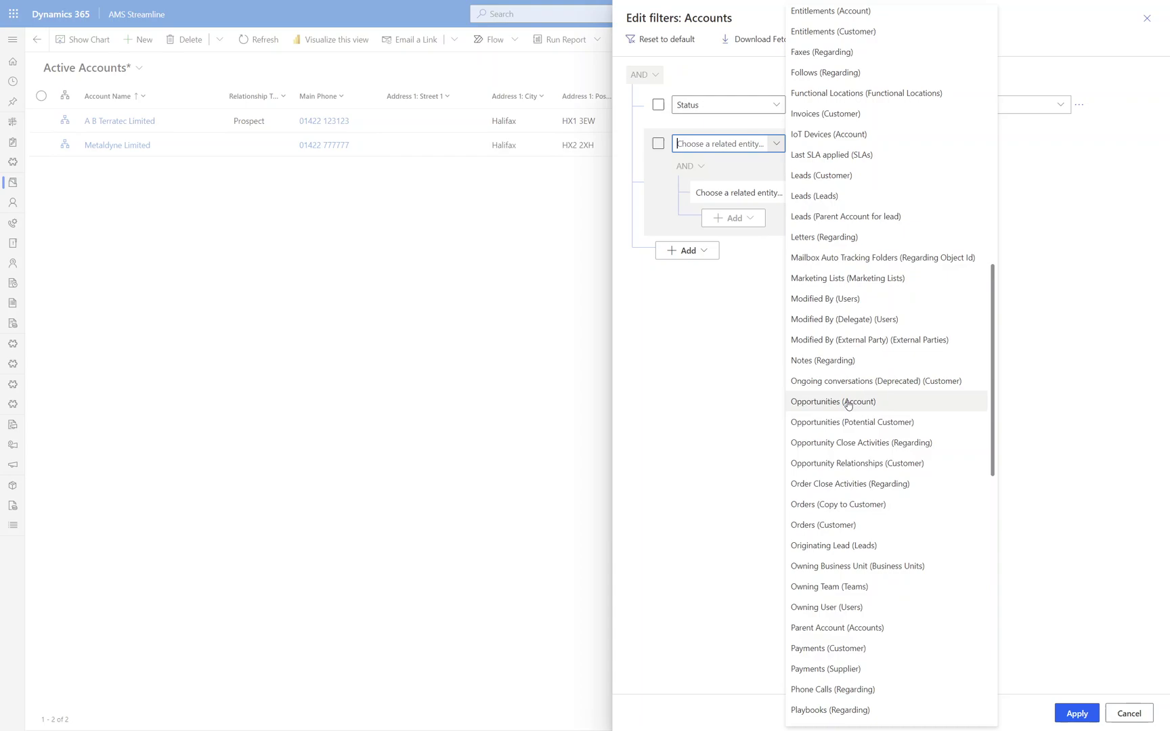
left_click(846, 404)
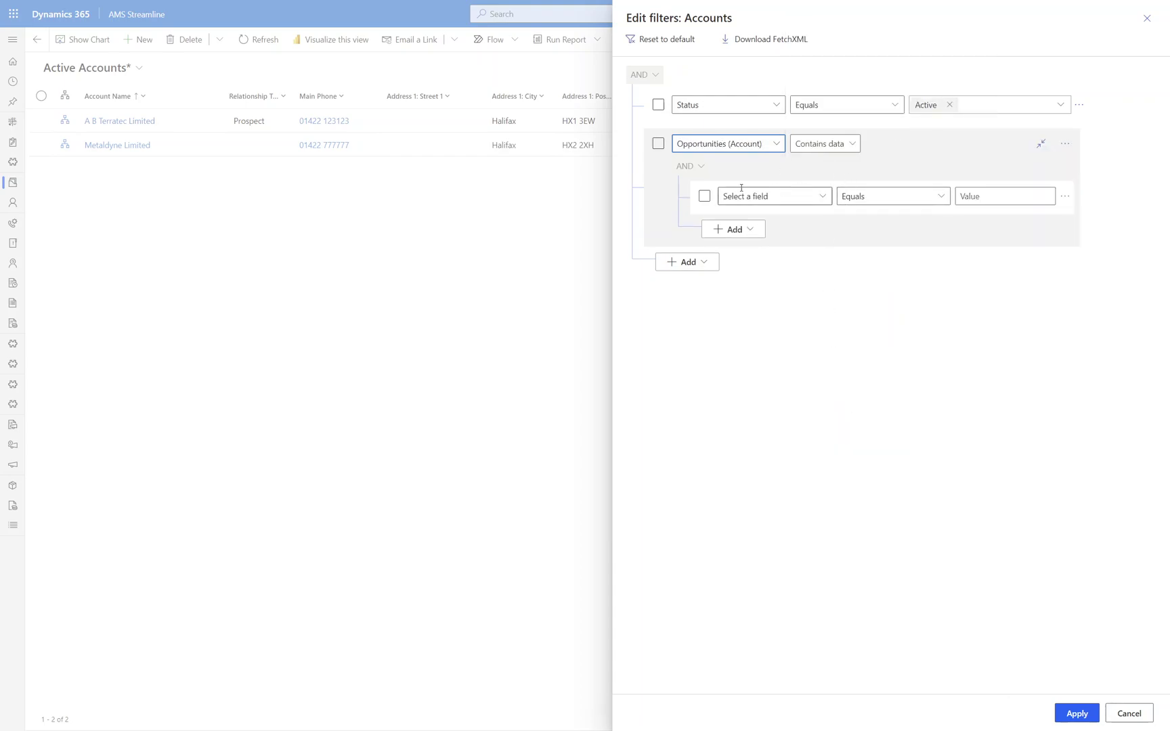
- Require related opportunities to have Est. Revenue Is Greater than 10,000
left_click(824, 197)
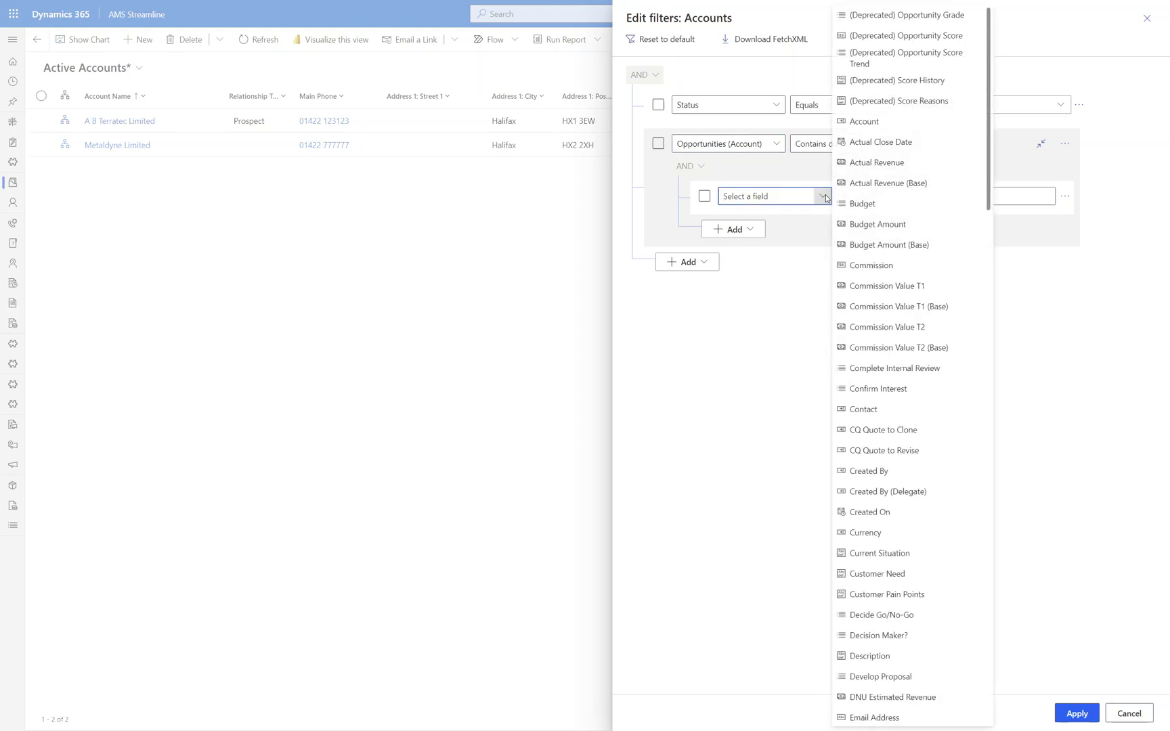
type("Est. Close Date")
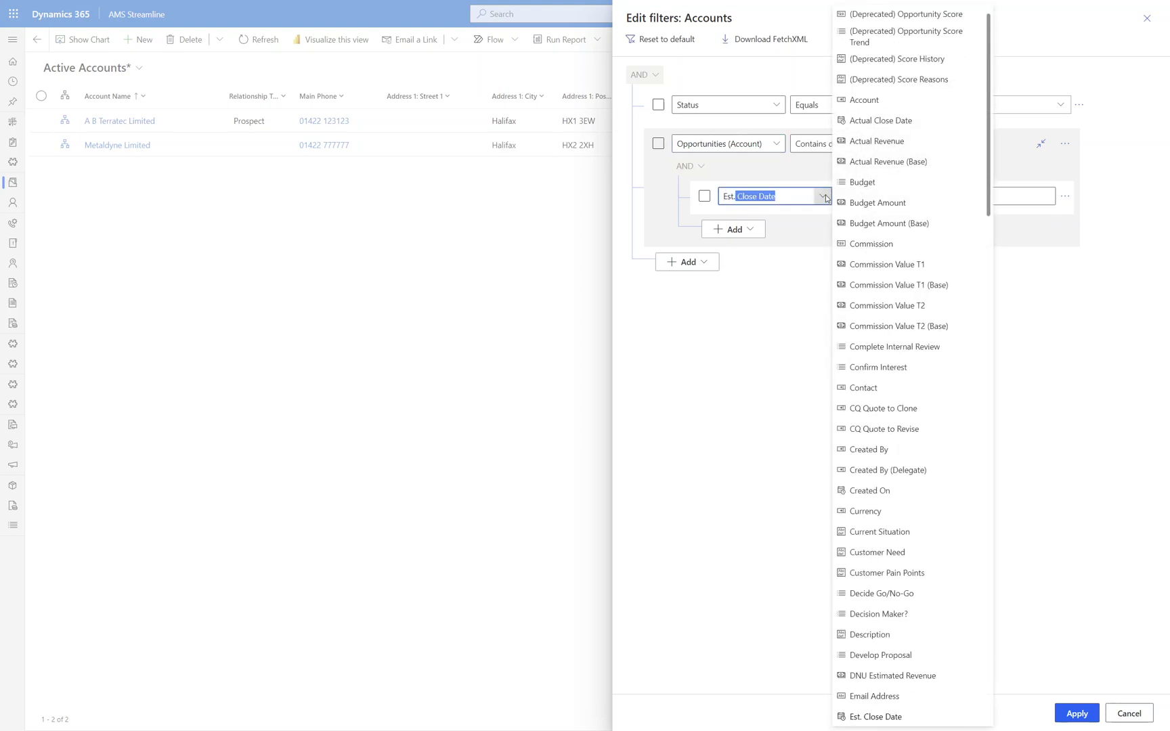
key("Down")
key("Tab")
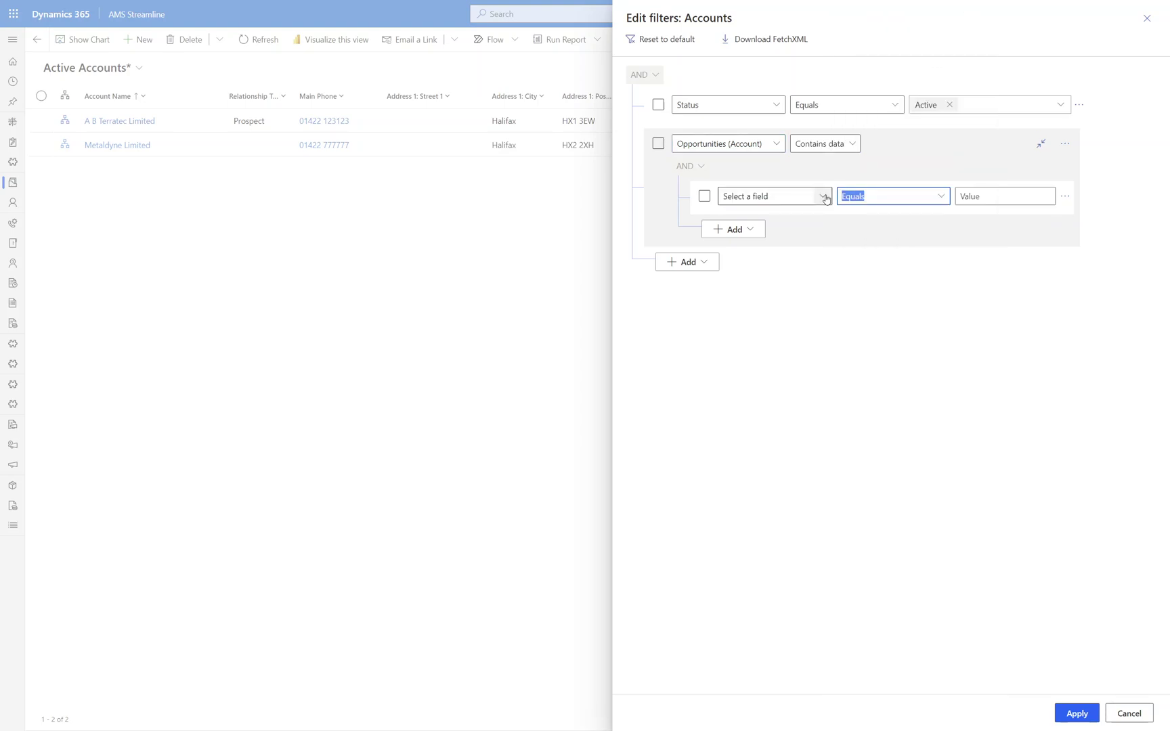
left_click(941, 196)
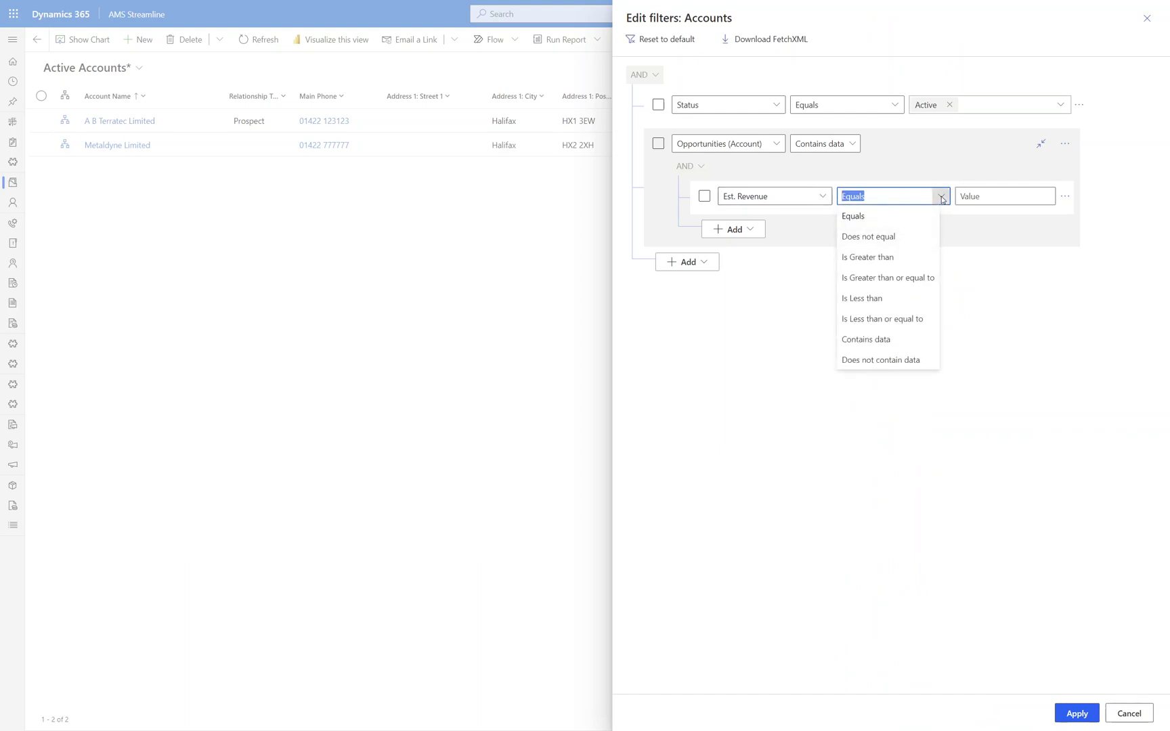
left_click(887, 256)
left_click(999, 195)
type("10000")
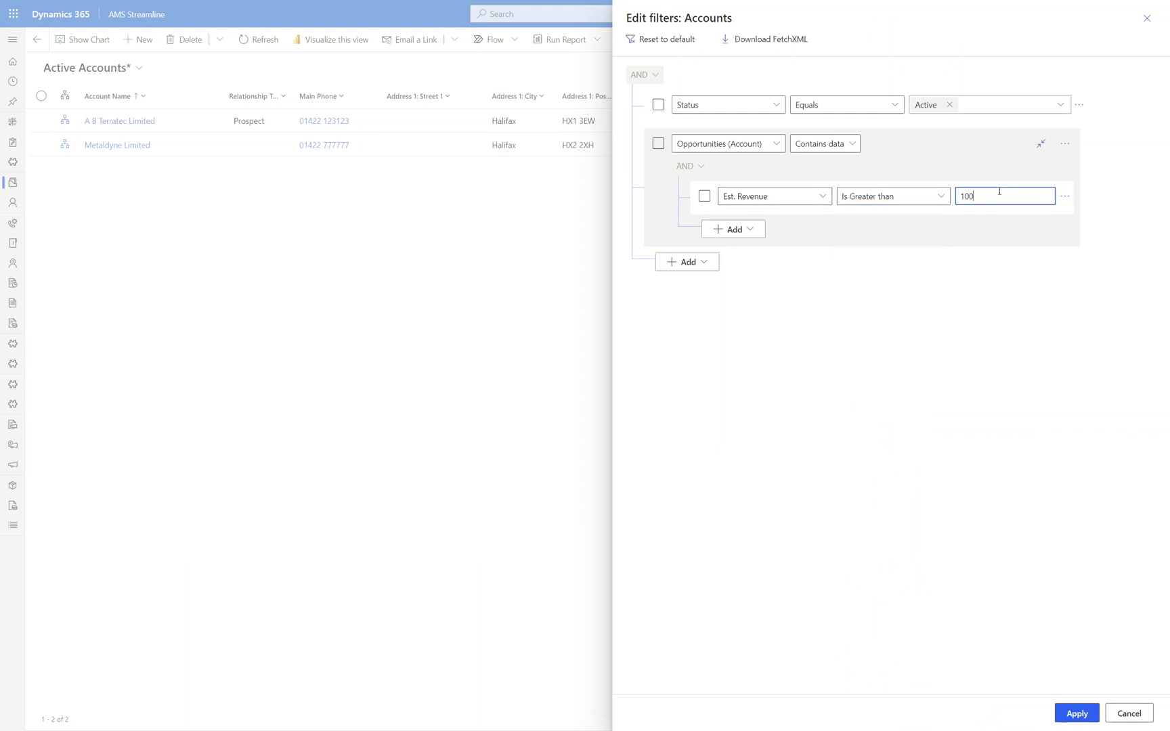
left_click(888, 255)
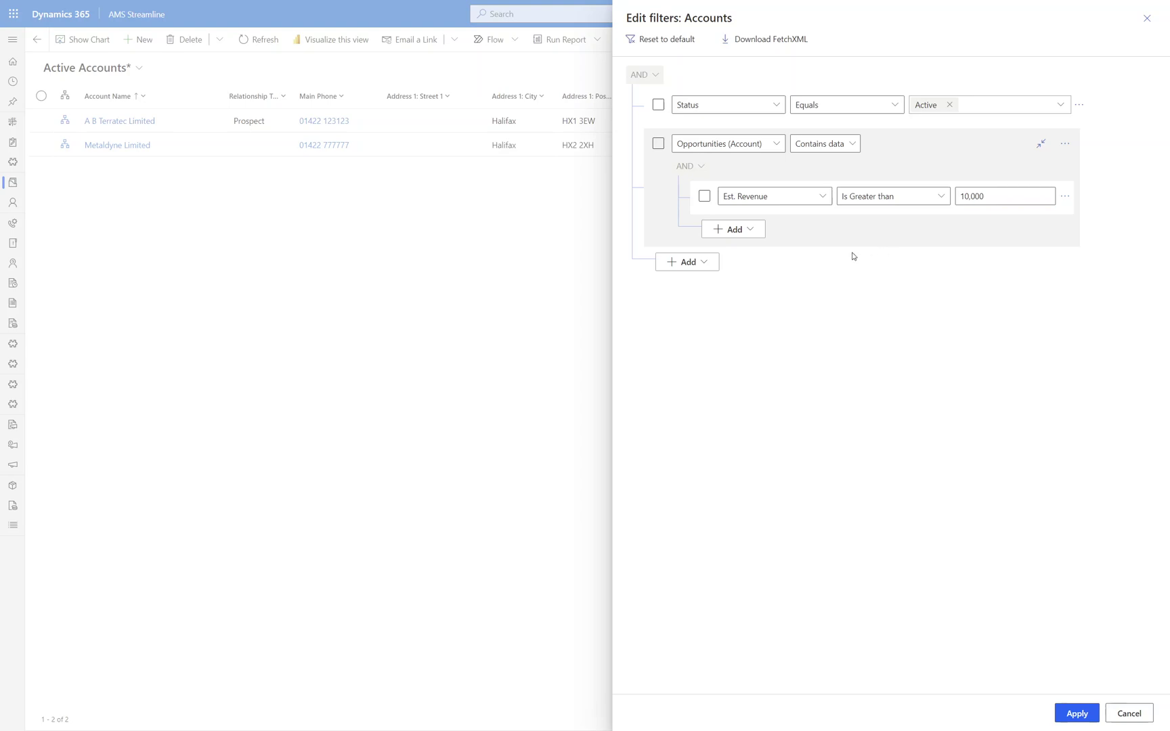
- Add a Status Equals Open condition inside the Opportunities block
left_click(735, 229)
left_click(740, 248)
left_click(775, 235)
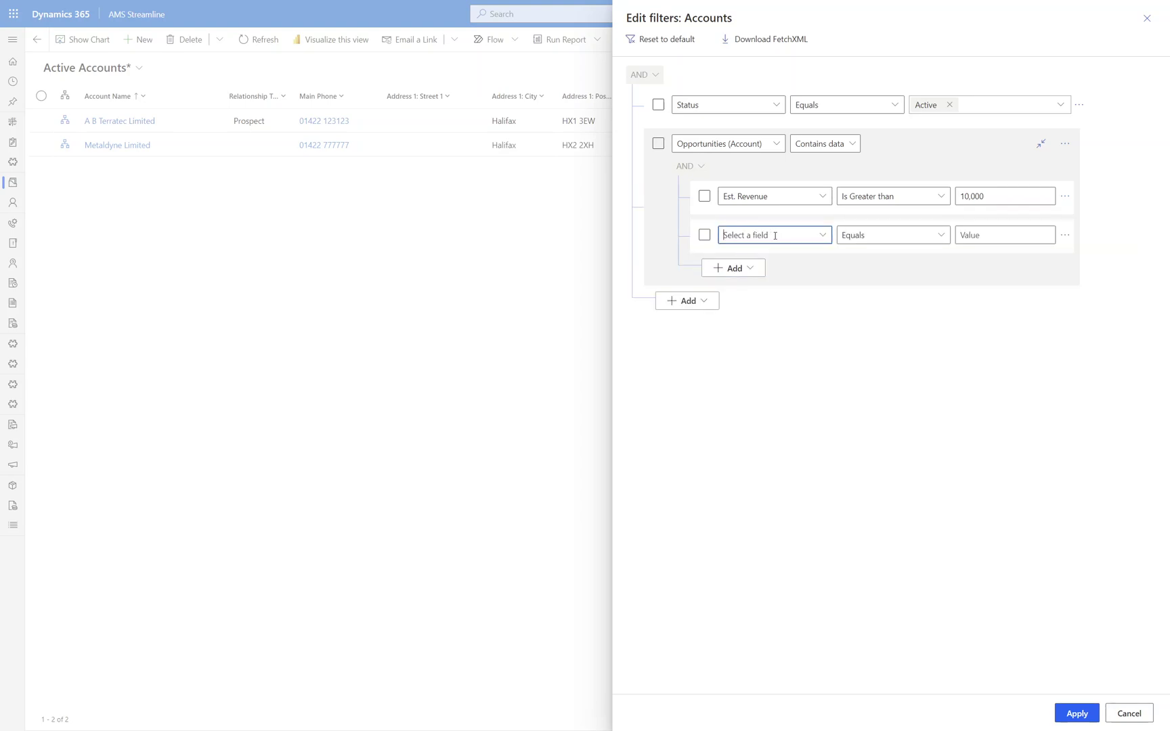
type("Status")
key("Return")
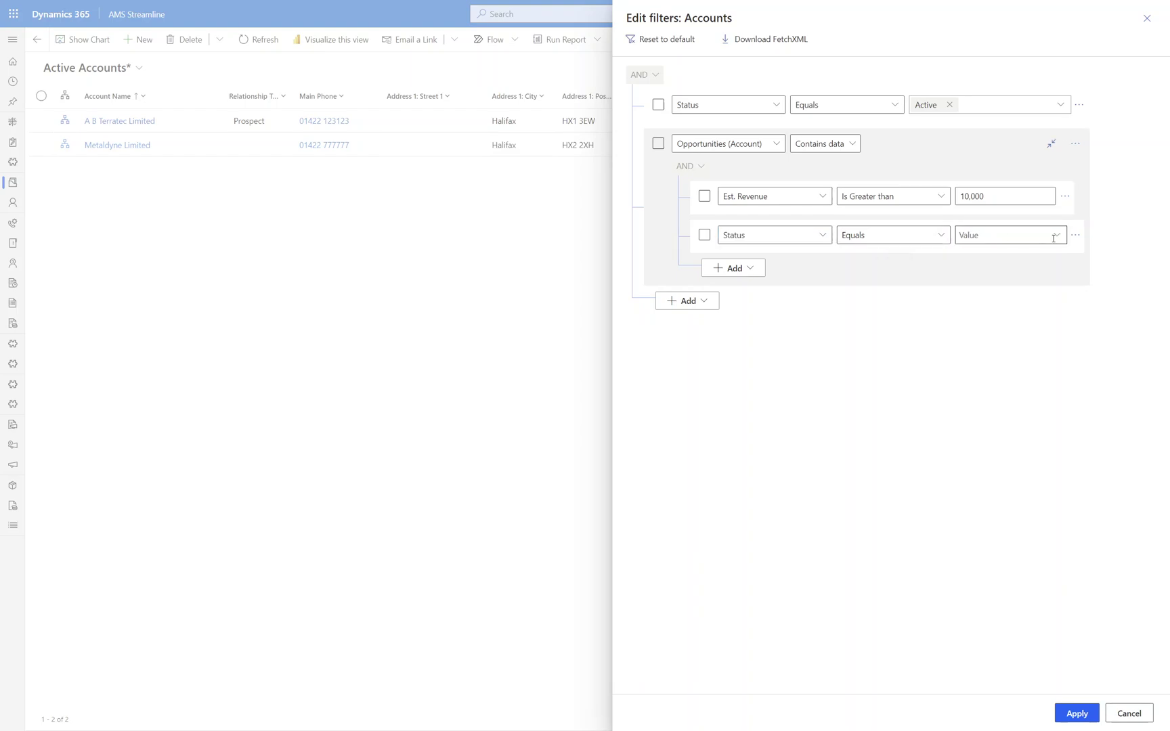
left_click(1053, 237)
left_click(1004, 260)
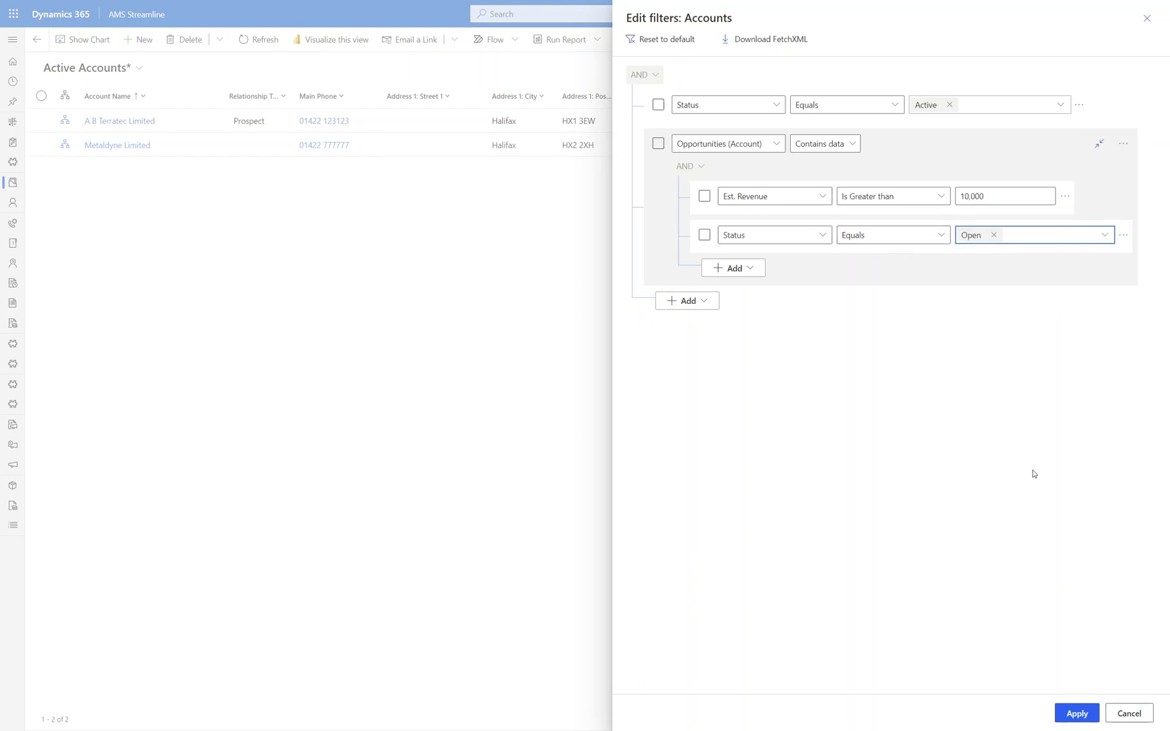
- Apply the opportunity filters, narrowing Active Accounts to 10 records
left_click(1071, 715)
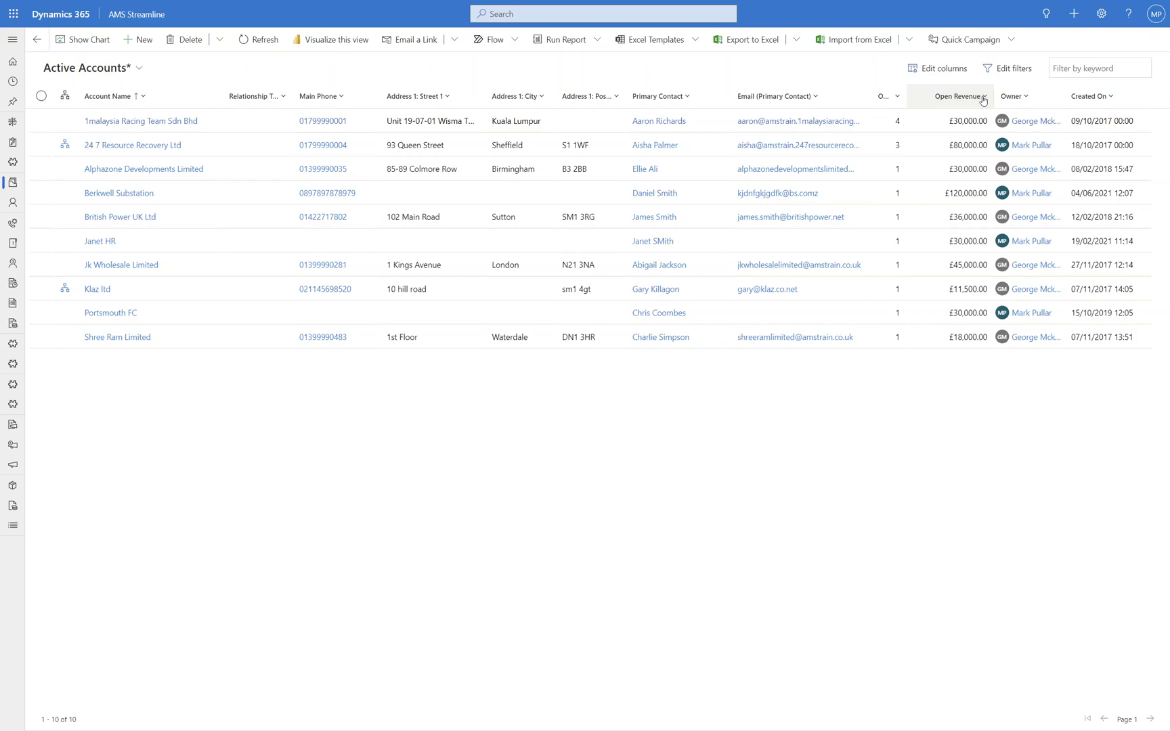
- Add a related Contacts (Company Name) condition with Full Name equal to the contact's name
left_click(1005, 68)
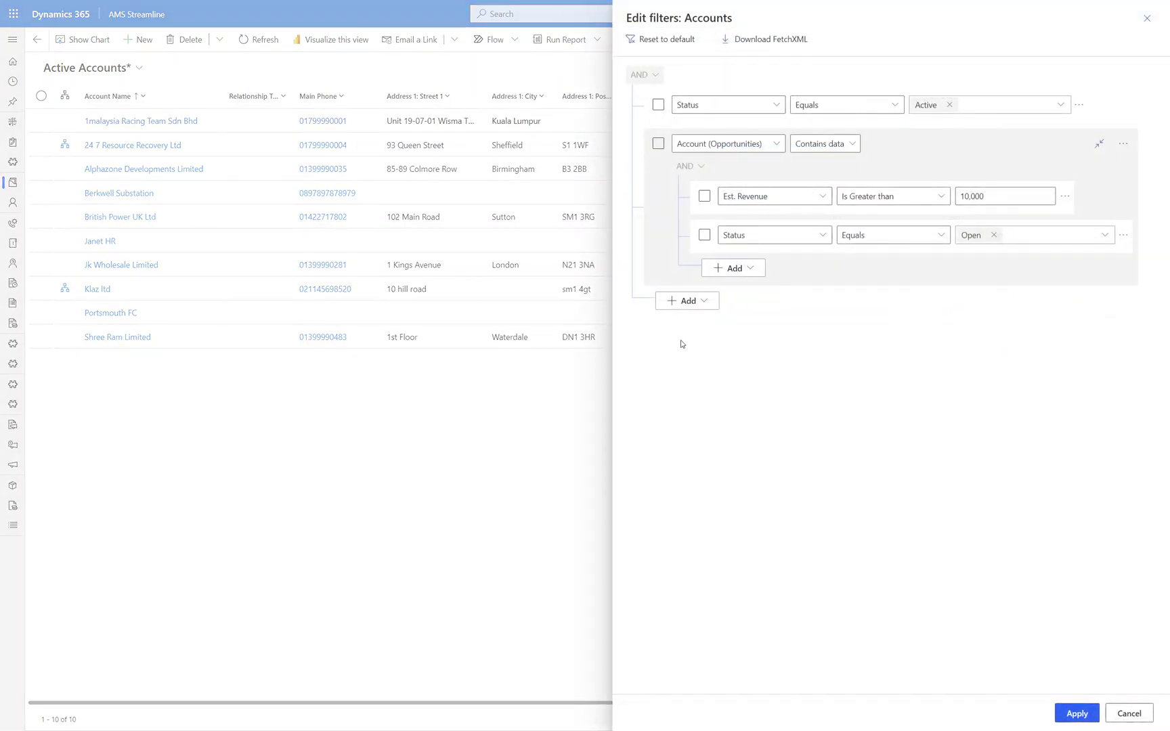
left_click(705, 302)
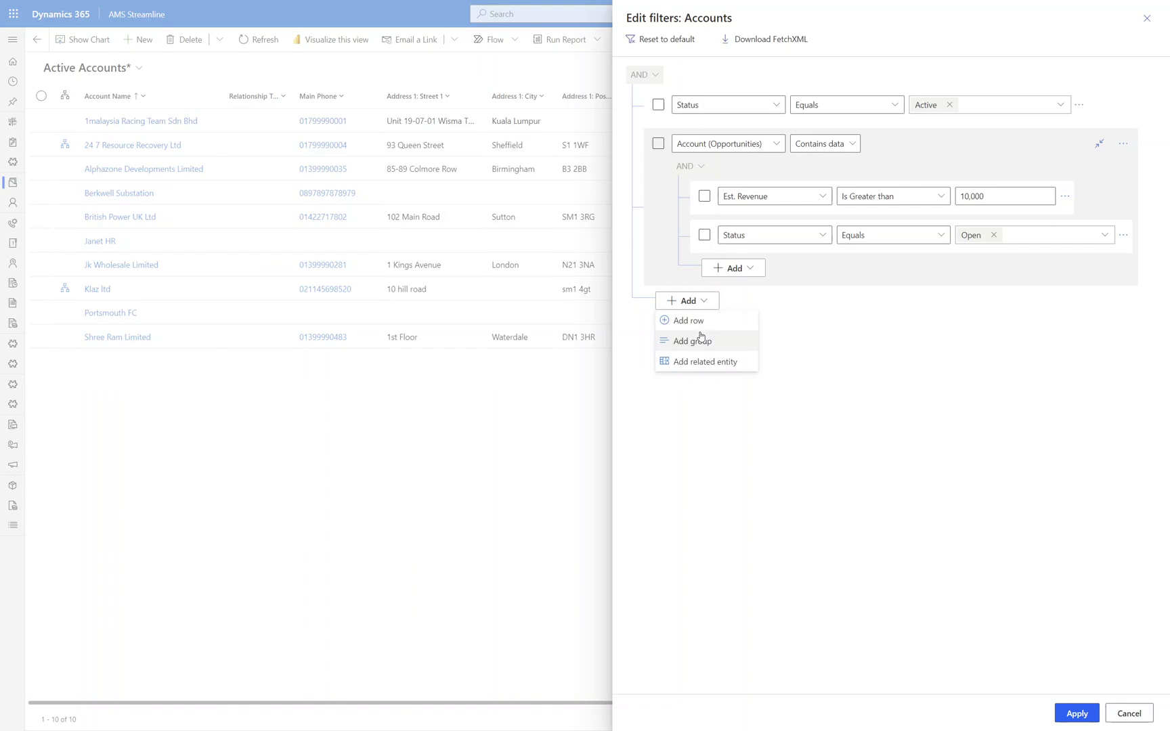
left_click(700, 362)
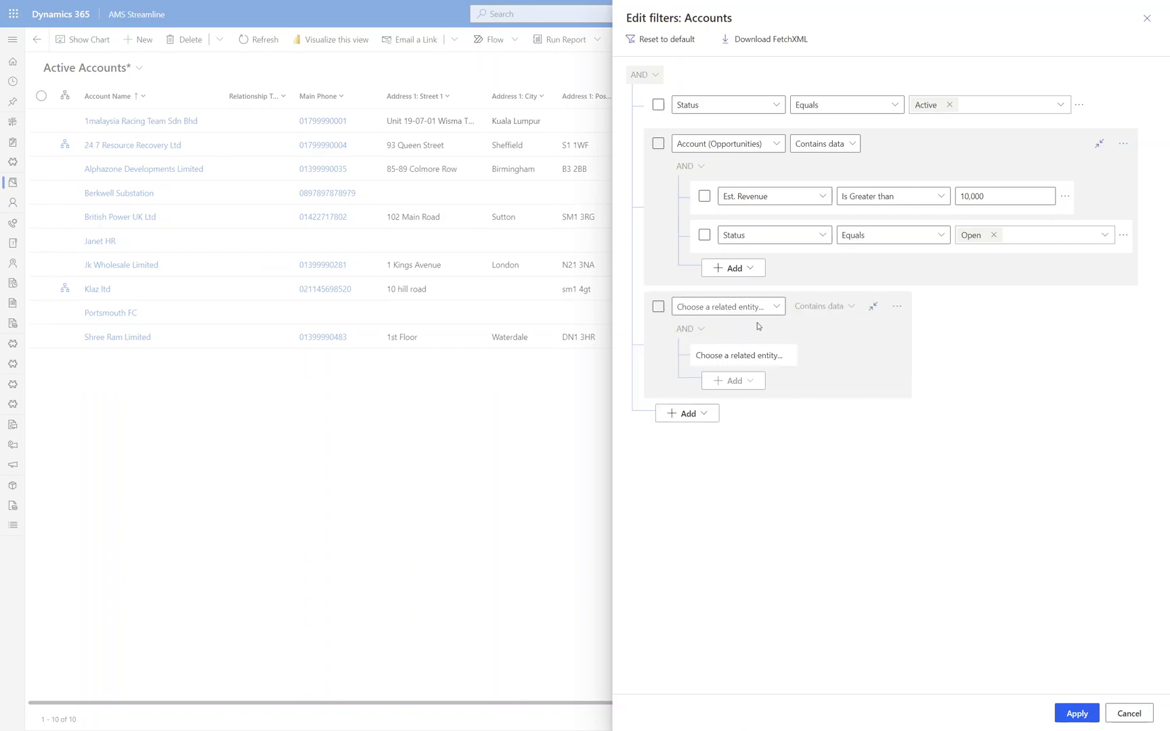
left_click(777, 308)
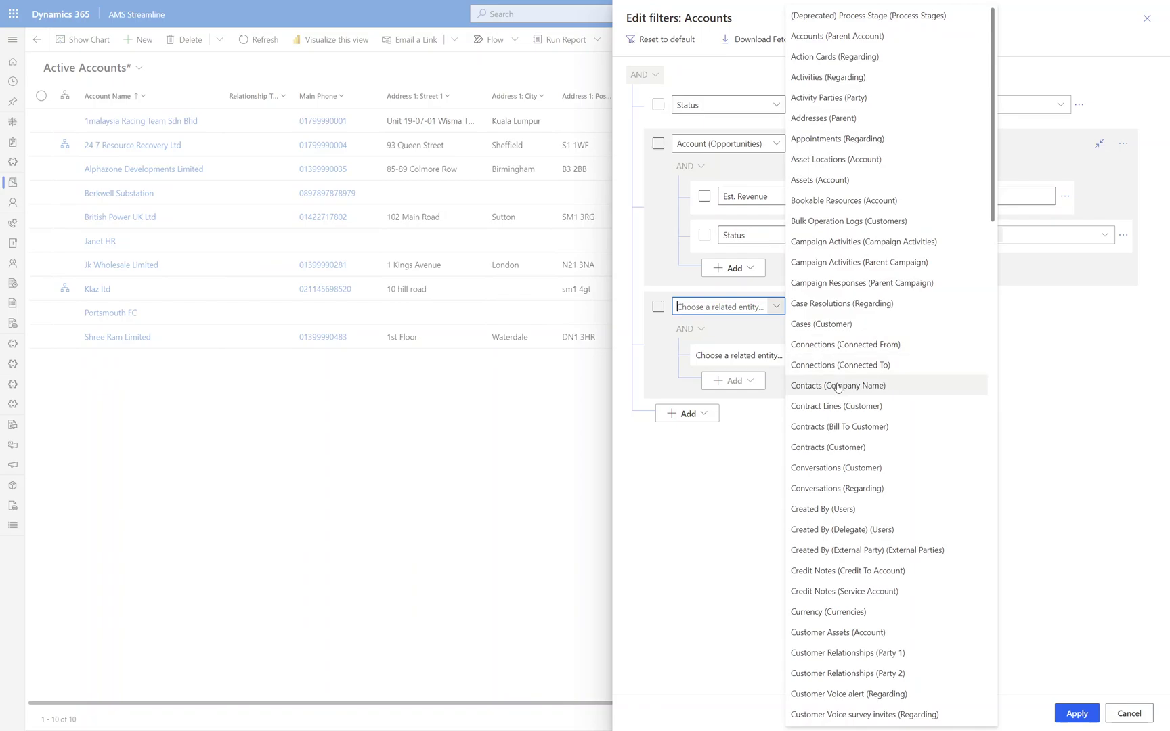
left_click(838, 385)
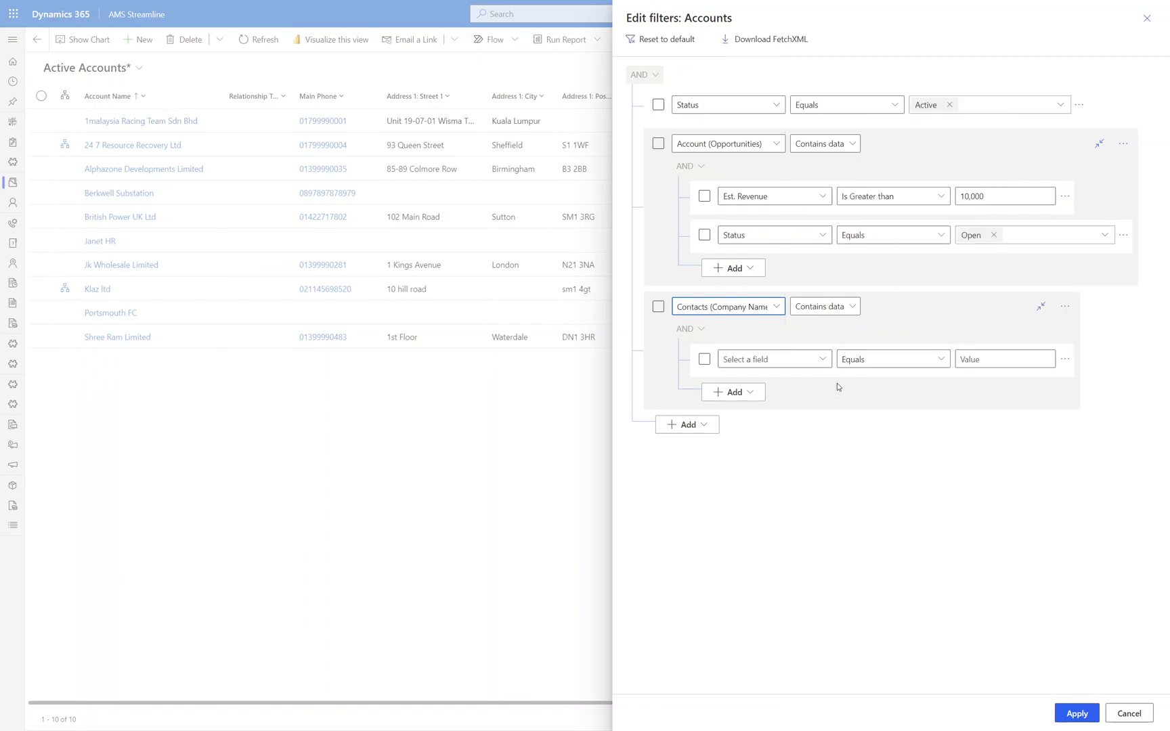
left_click(823, 359)
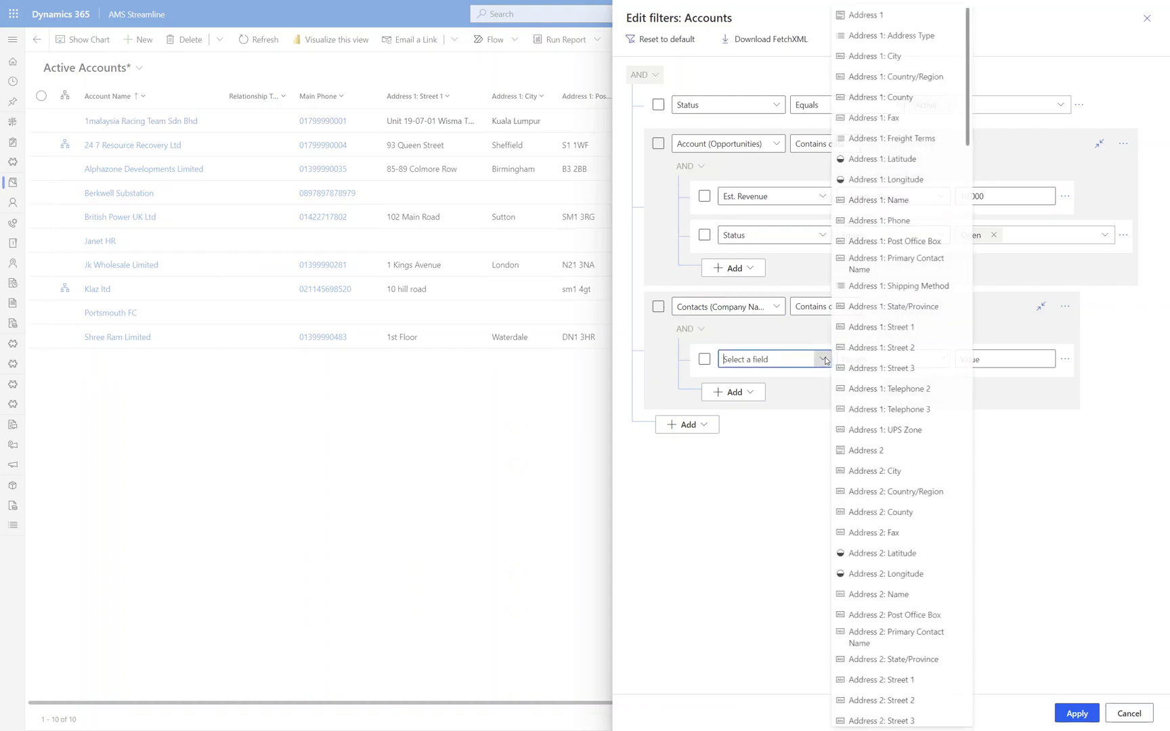
scroll(900, 487, "down", 15)
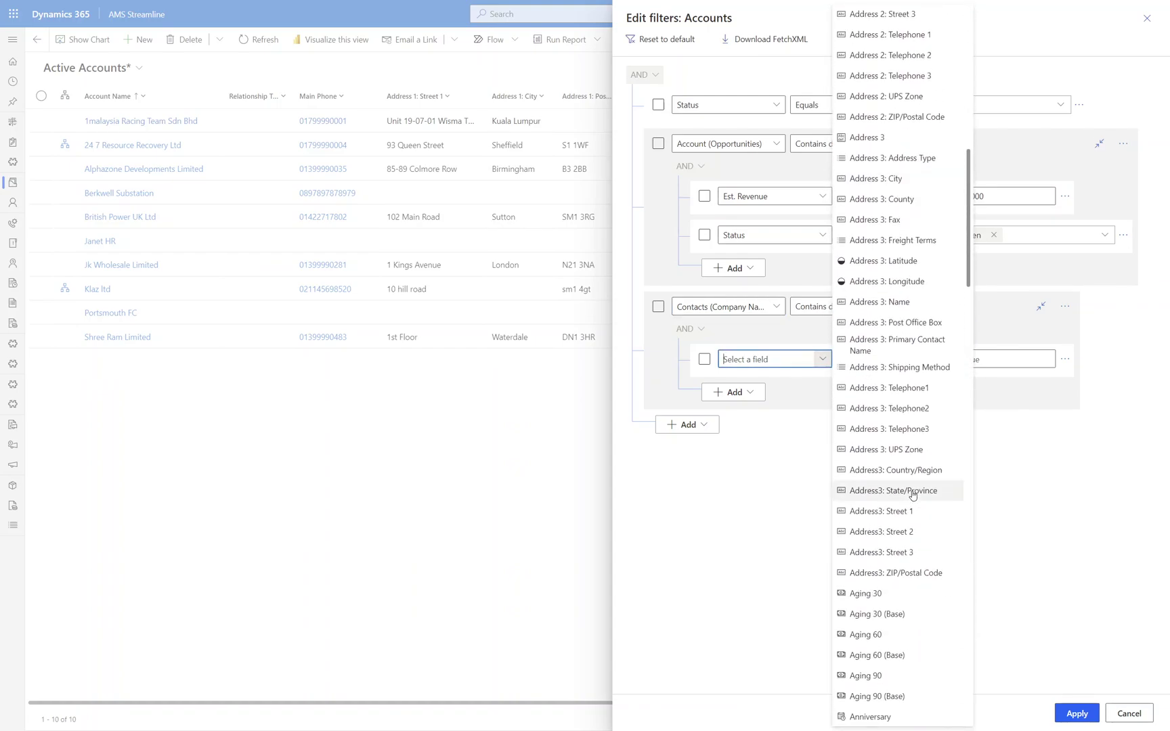
scroll(907, 497, "down", 15)
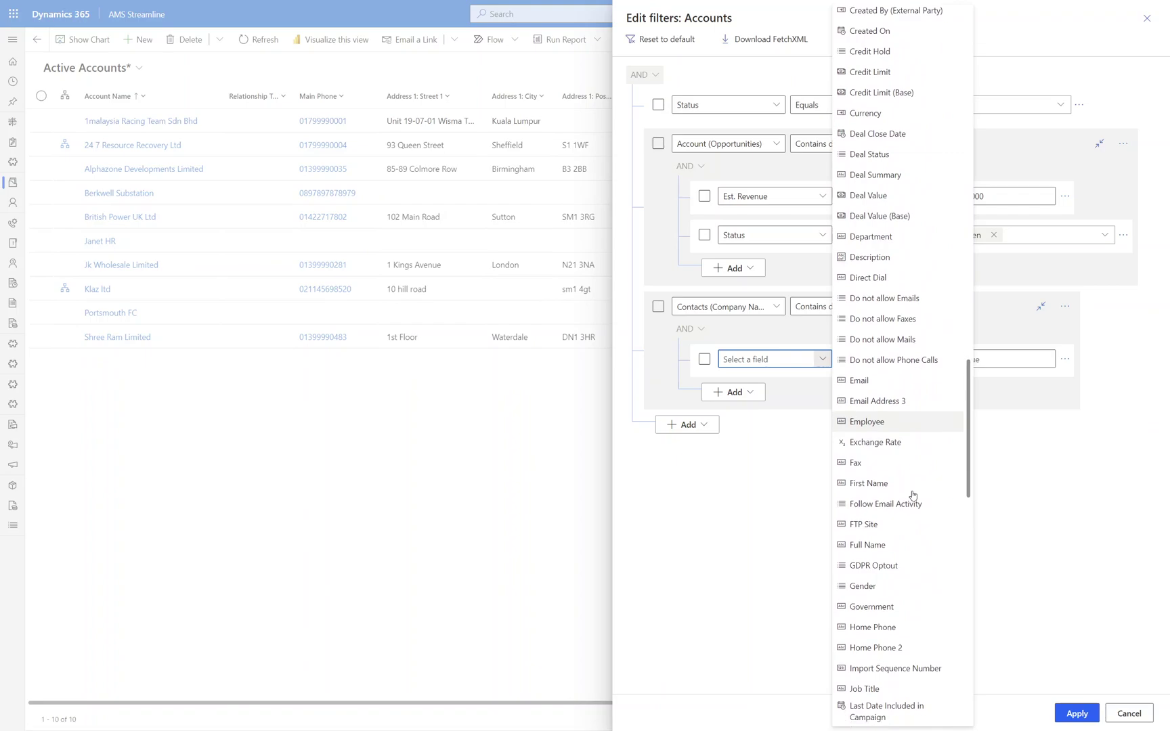
left_click(873, 518)
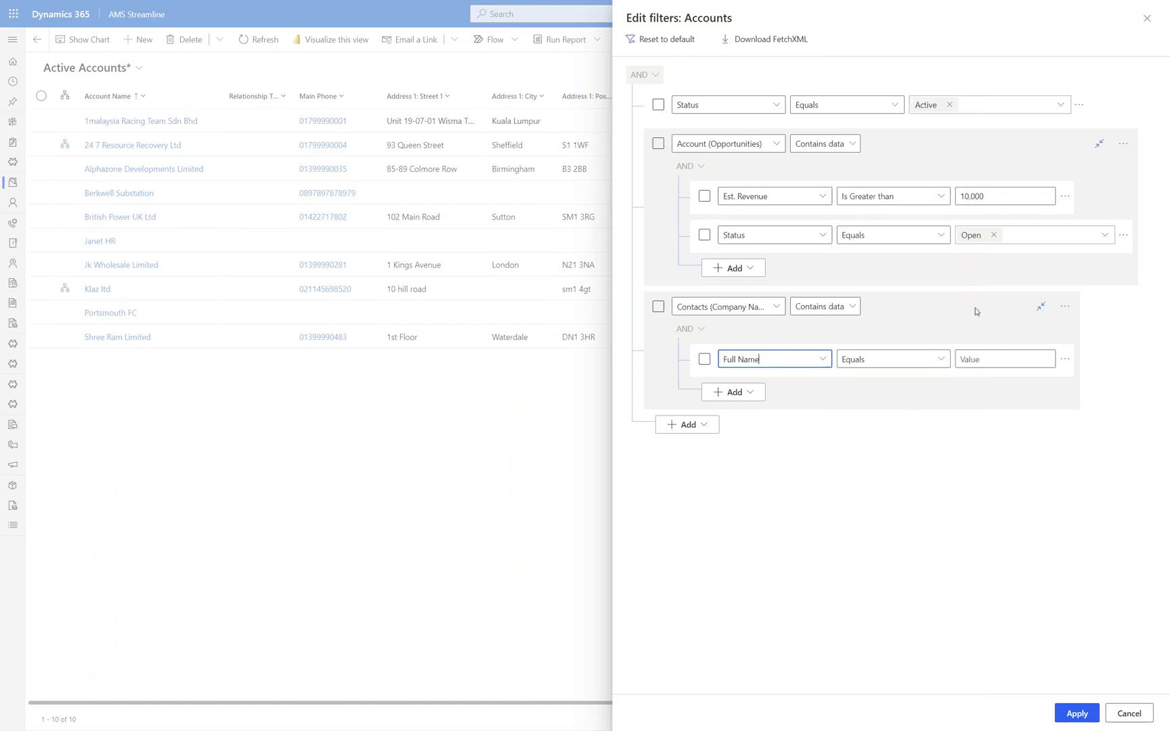
left_click(981, 360)
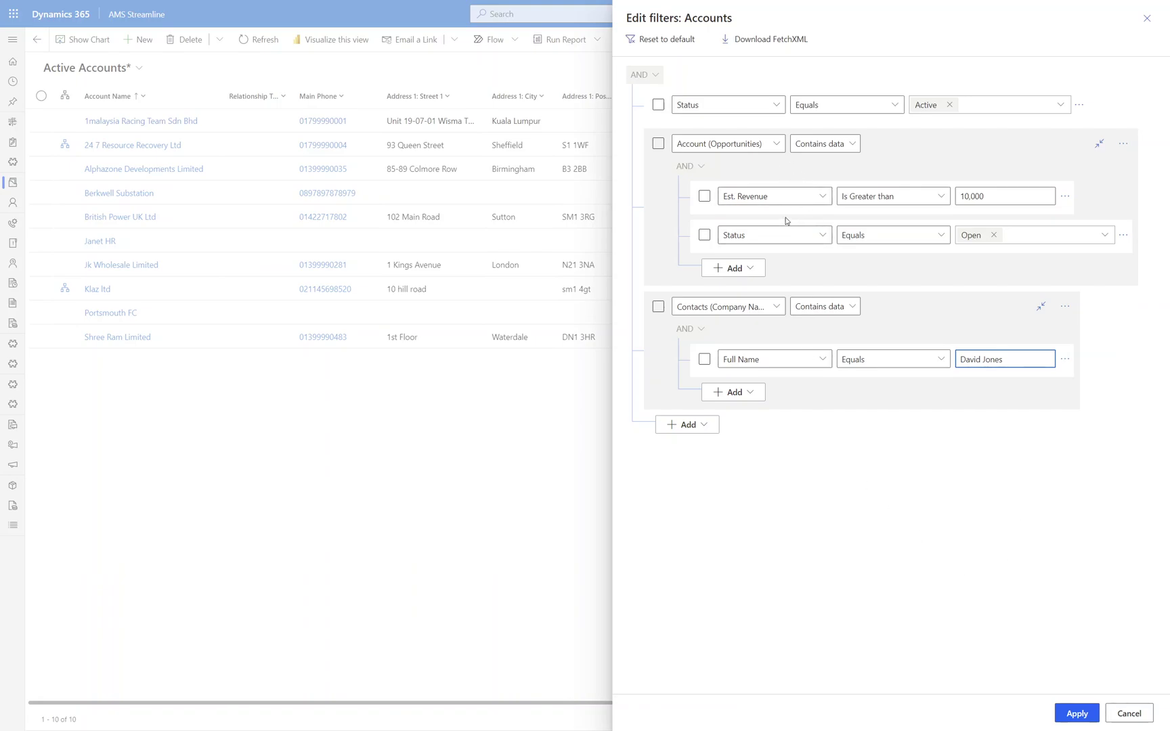
left_click(1070, 716)
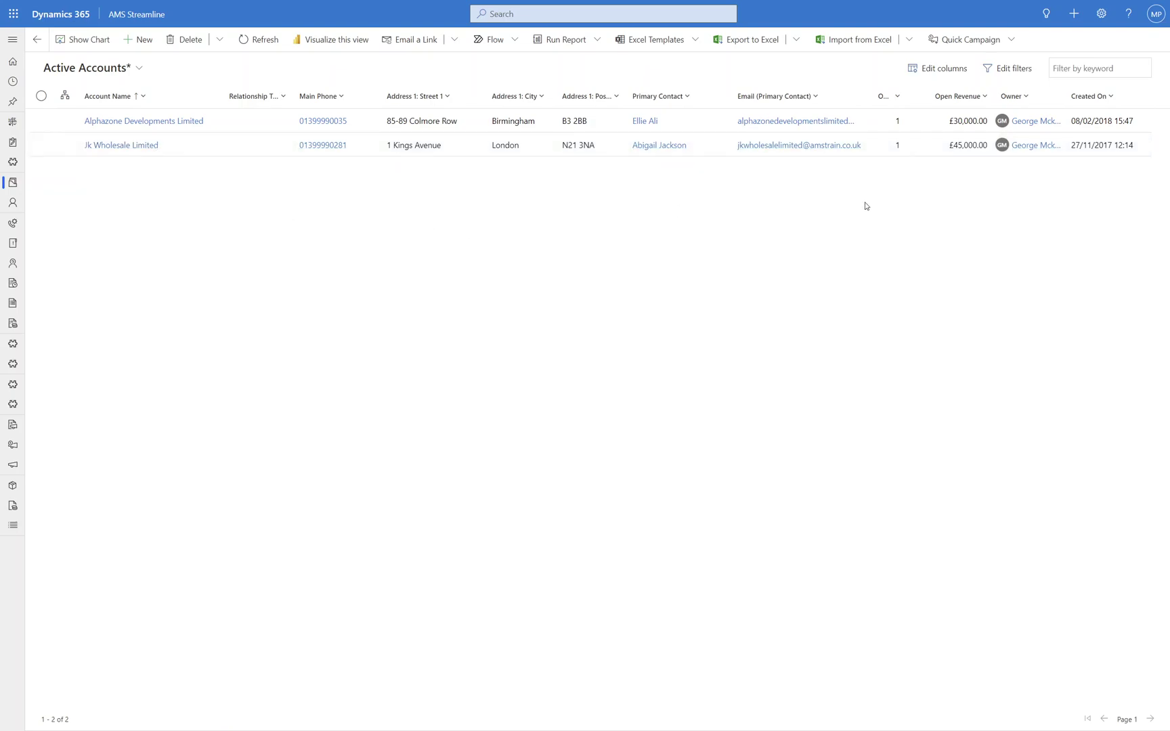
left_click(995, 70)
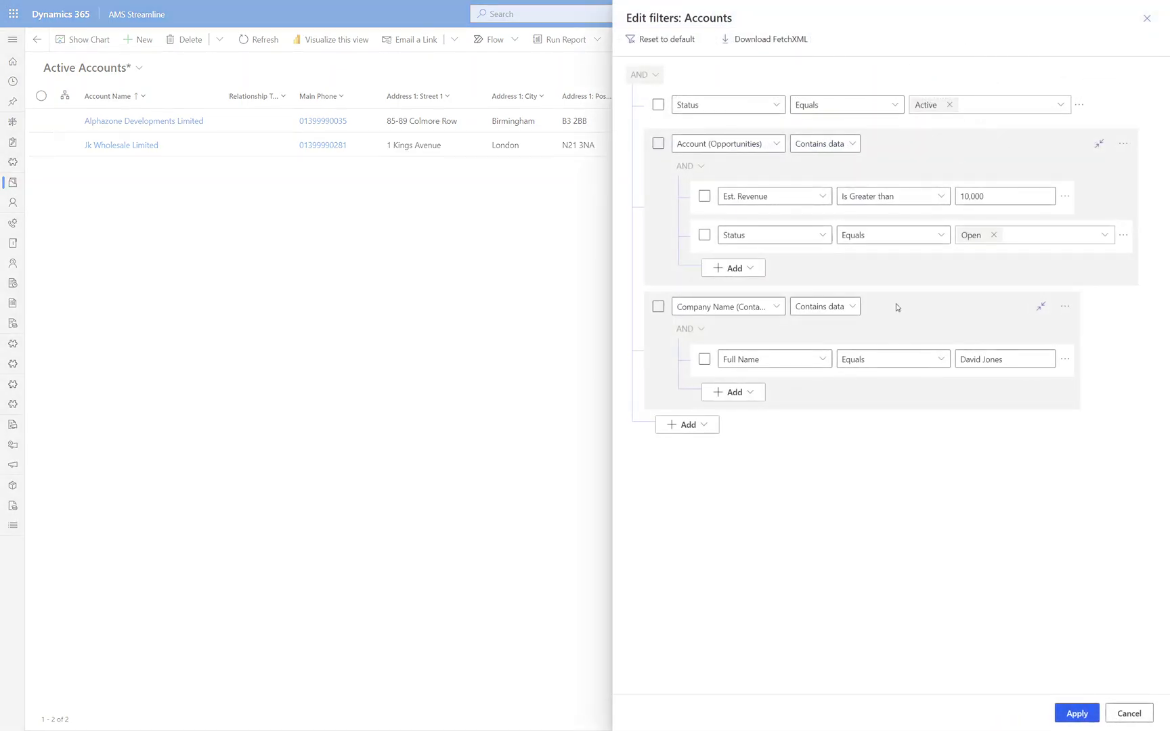
left_click(707, 426)
left_click(698, 446)
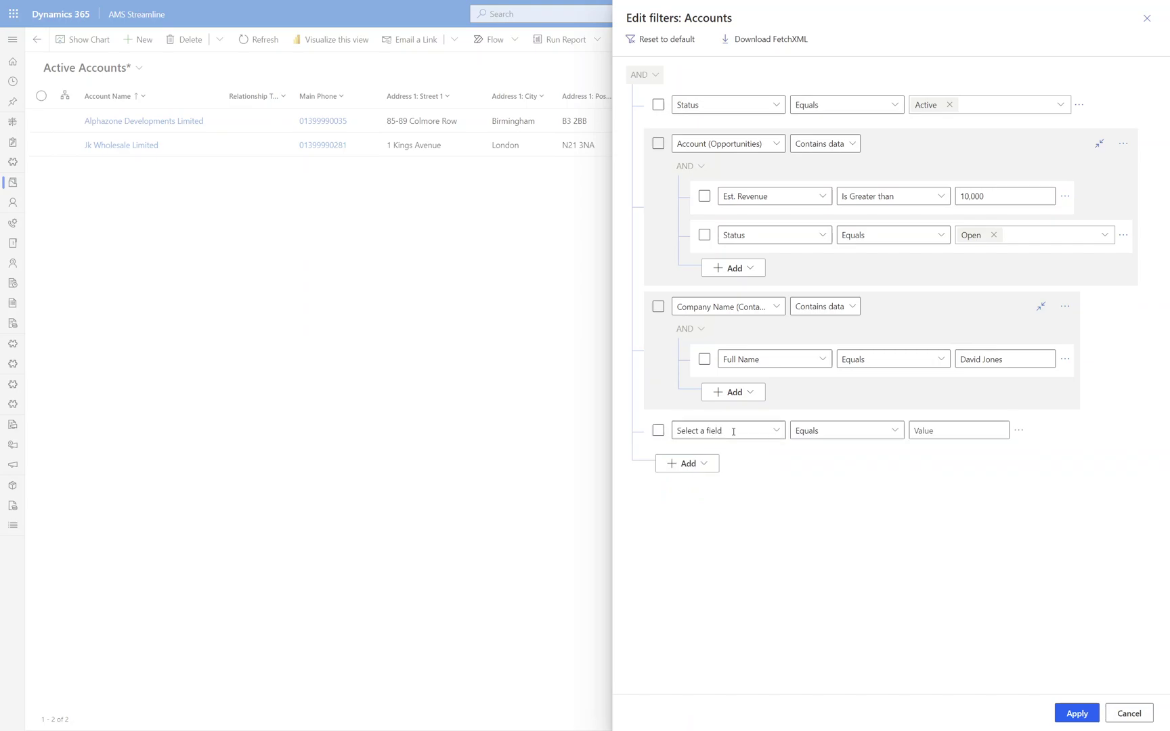
left_click(775, 430)
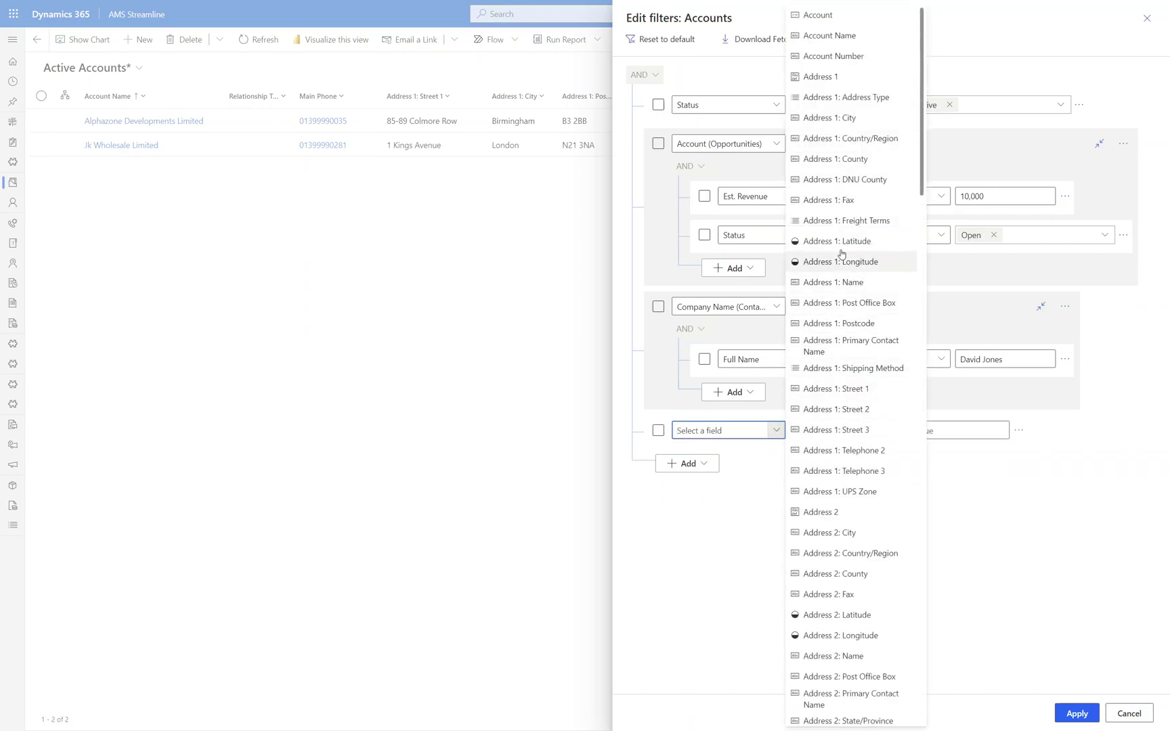
left_click(837, 122)
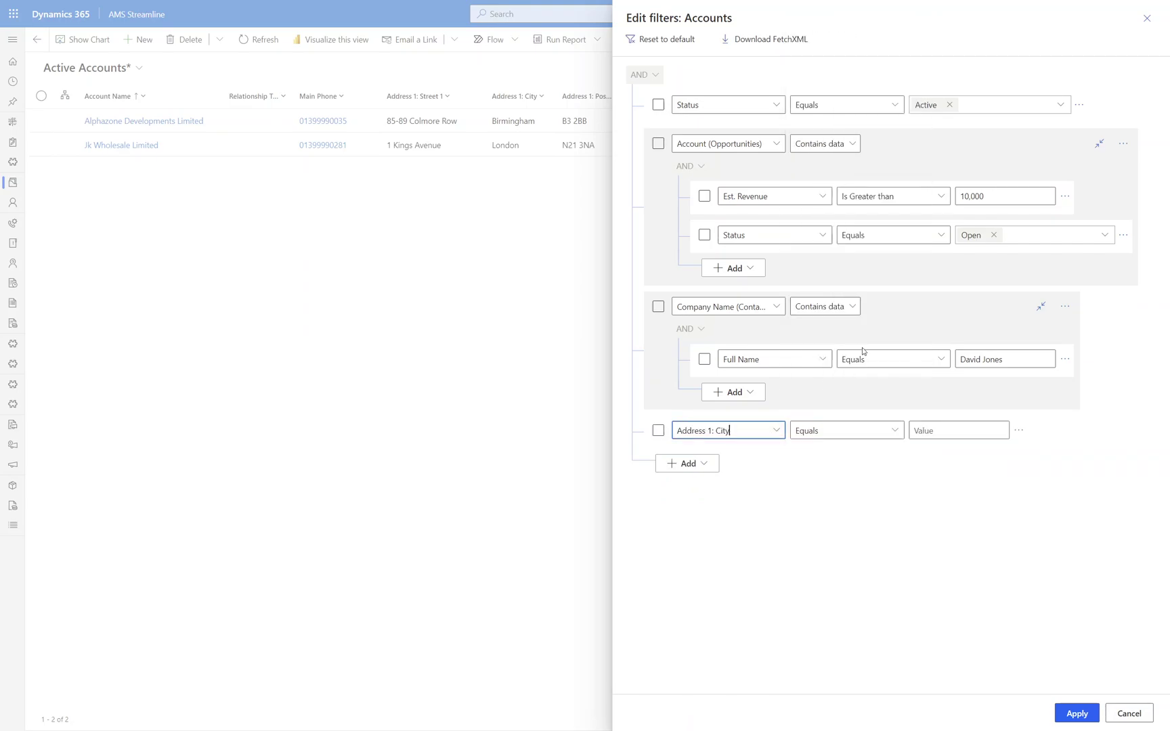
left_click(928, 427)
type("Lomndo")
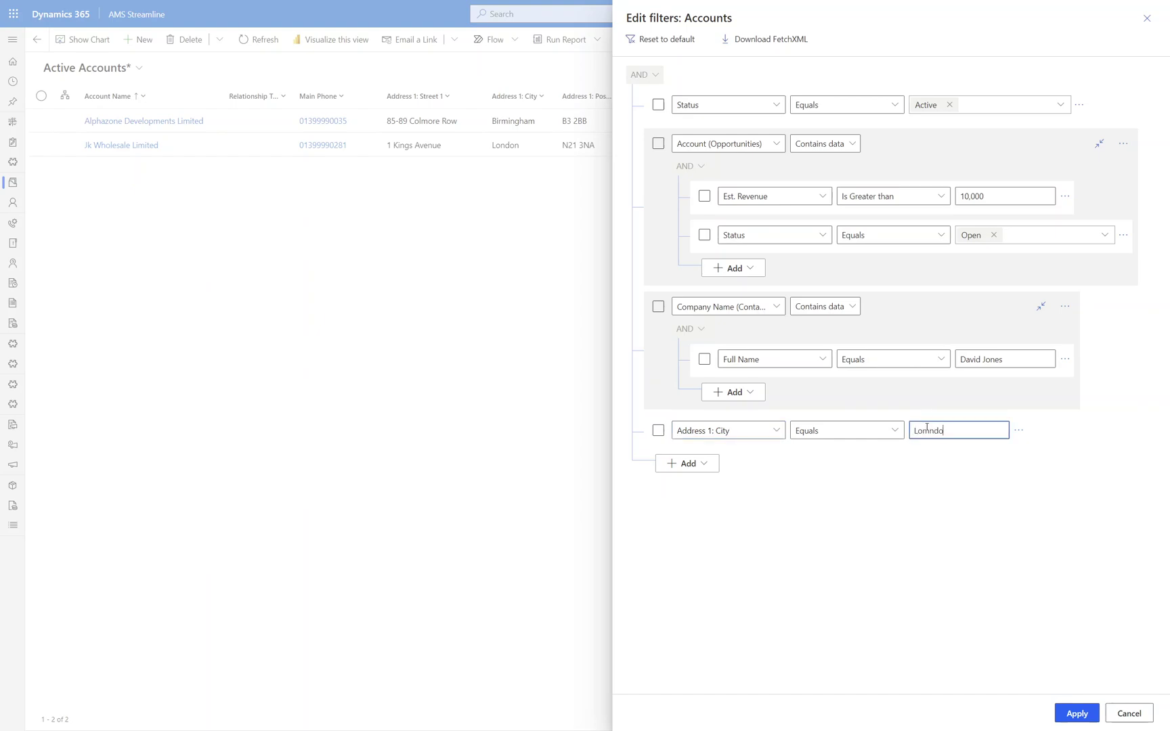
type("n")
left_click(1075, 713)
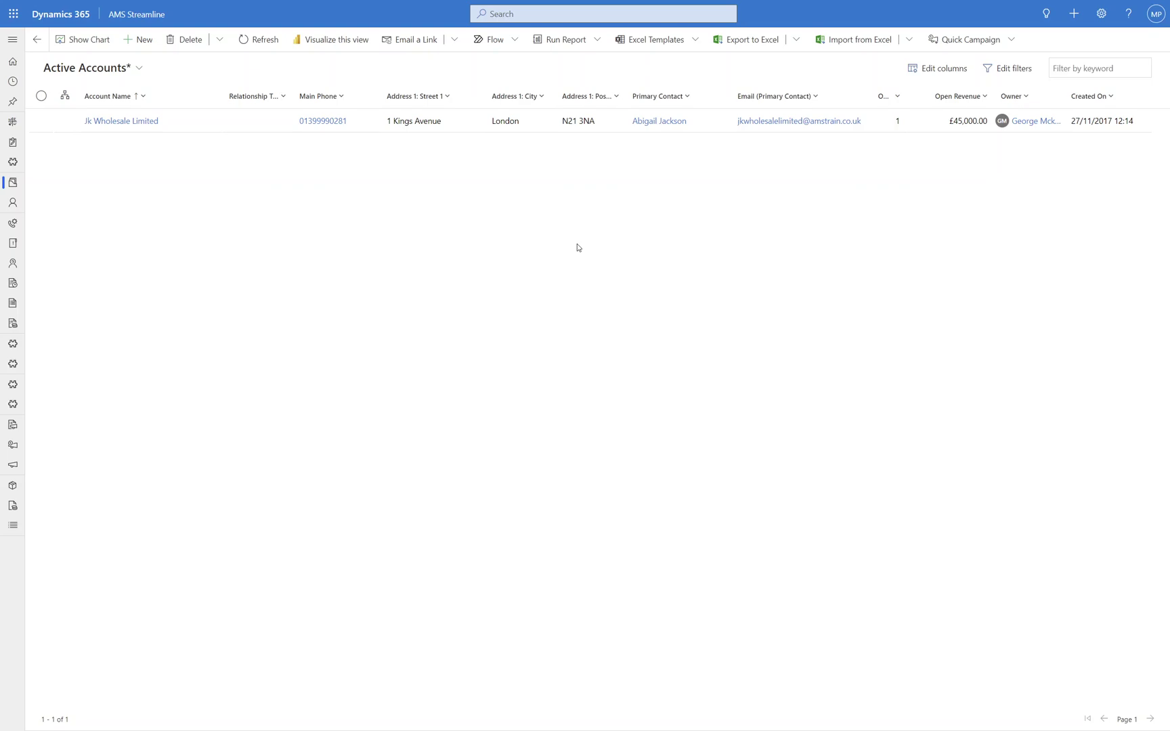
- Group the Est. Revenue and Status Open conditions into a nested AND group under Opportunities
left_click(1007, 68)
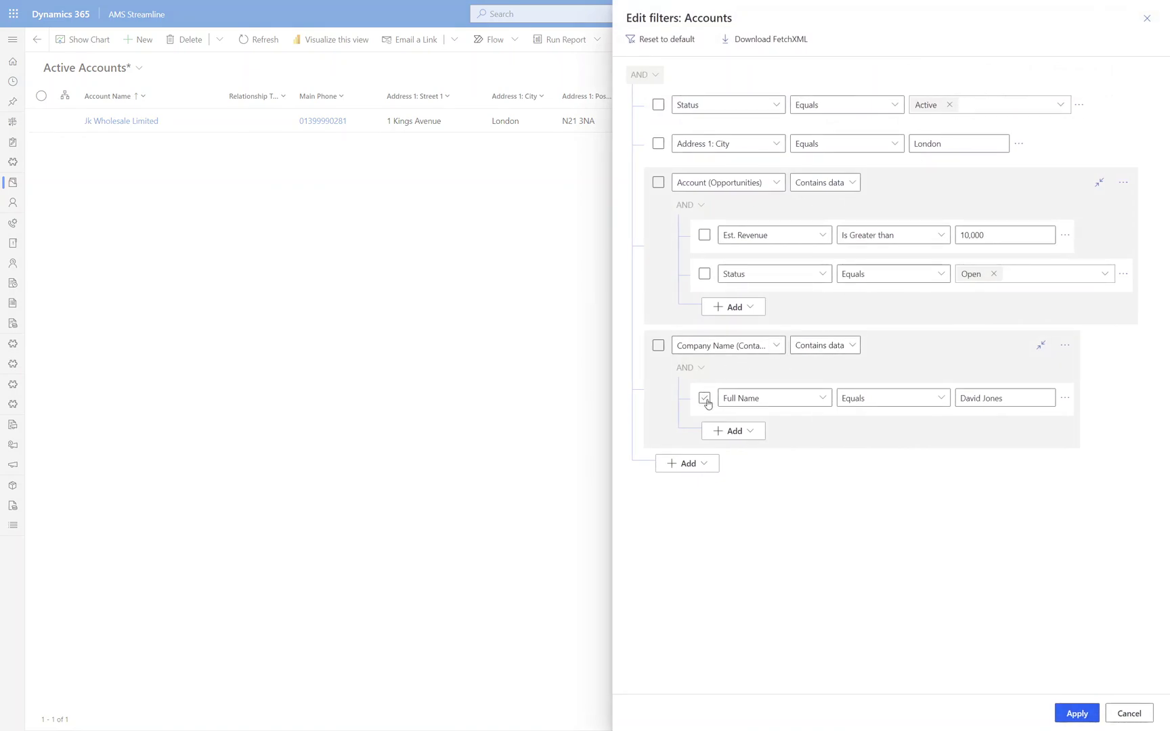
left_click(706, 276)
left_click(705, 236)
left_click(1065, 235)
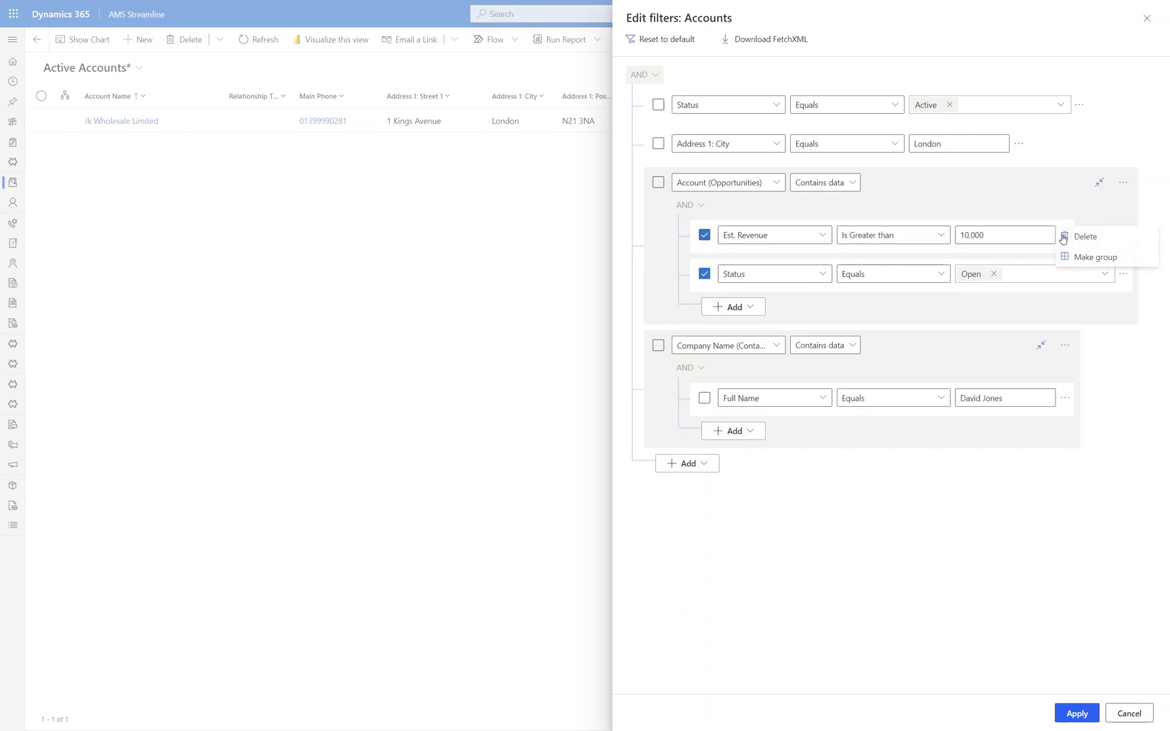
left_click(1080, 258)
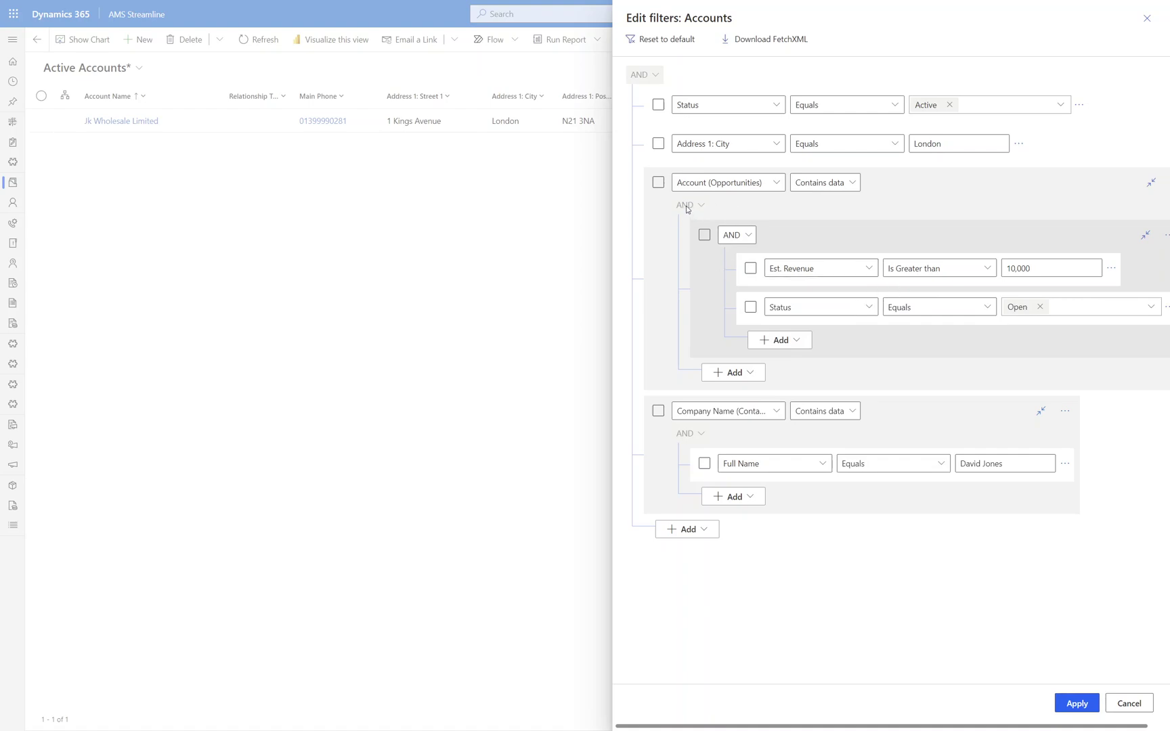
left_click(1167, 308)
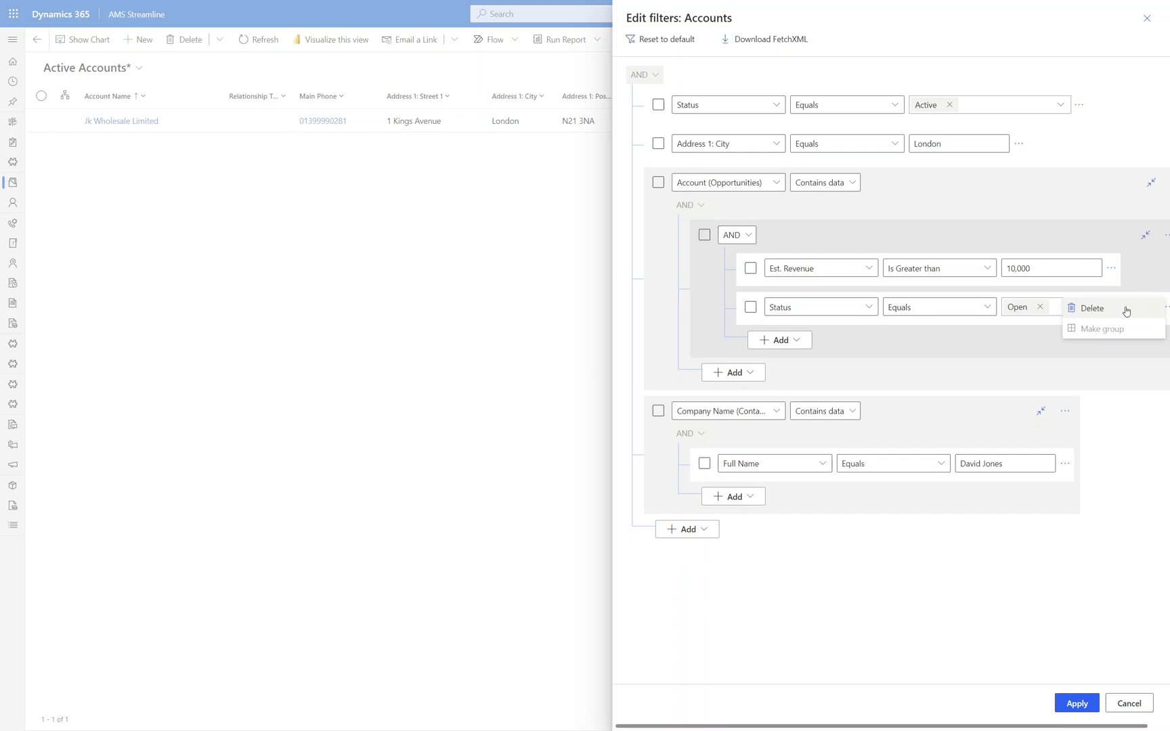
left_click(765, 236)
left_click(741, 236)
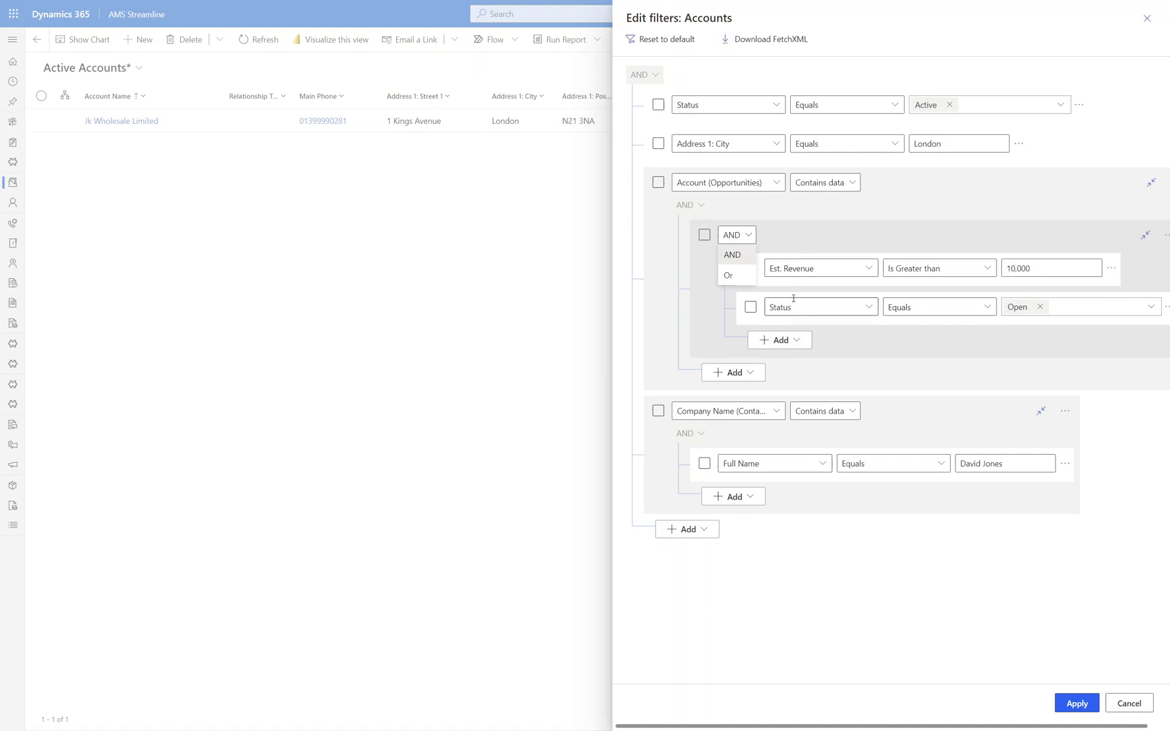
left_click(780, 237)
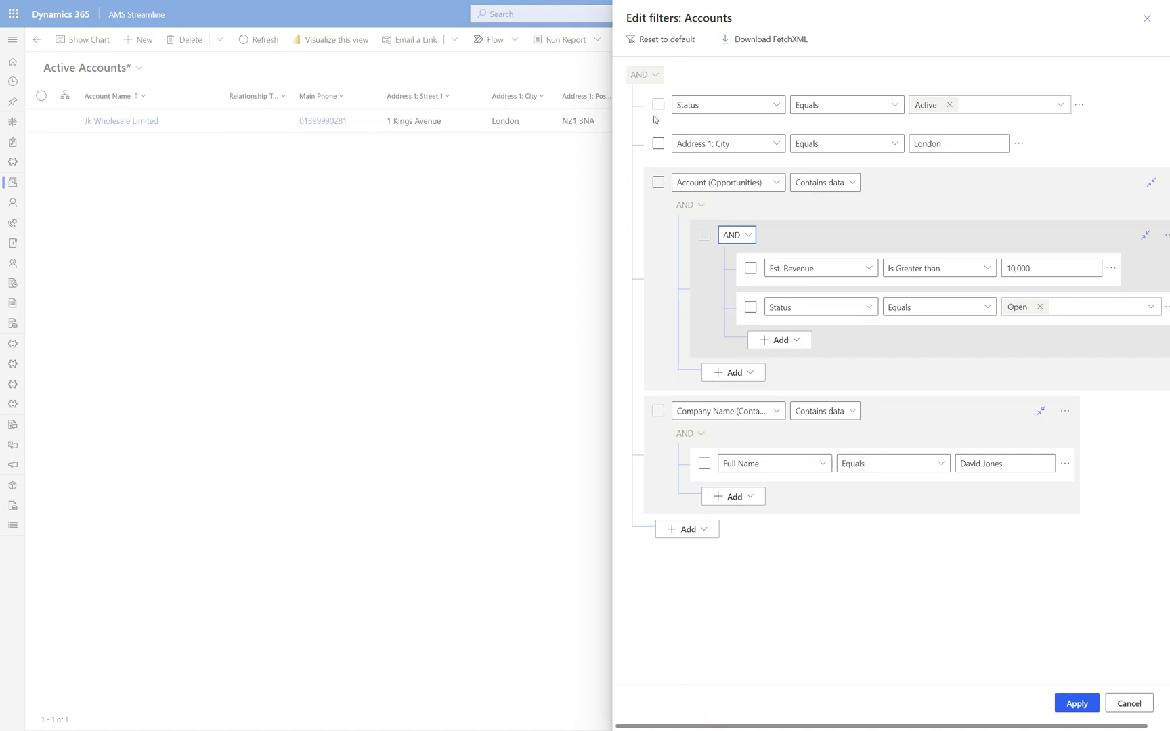